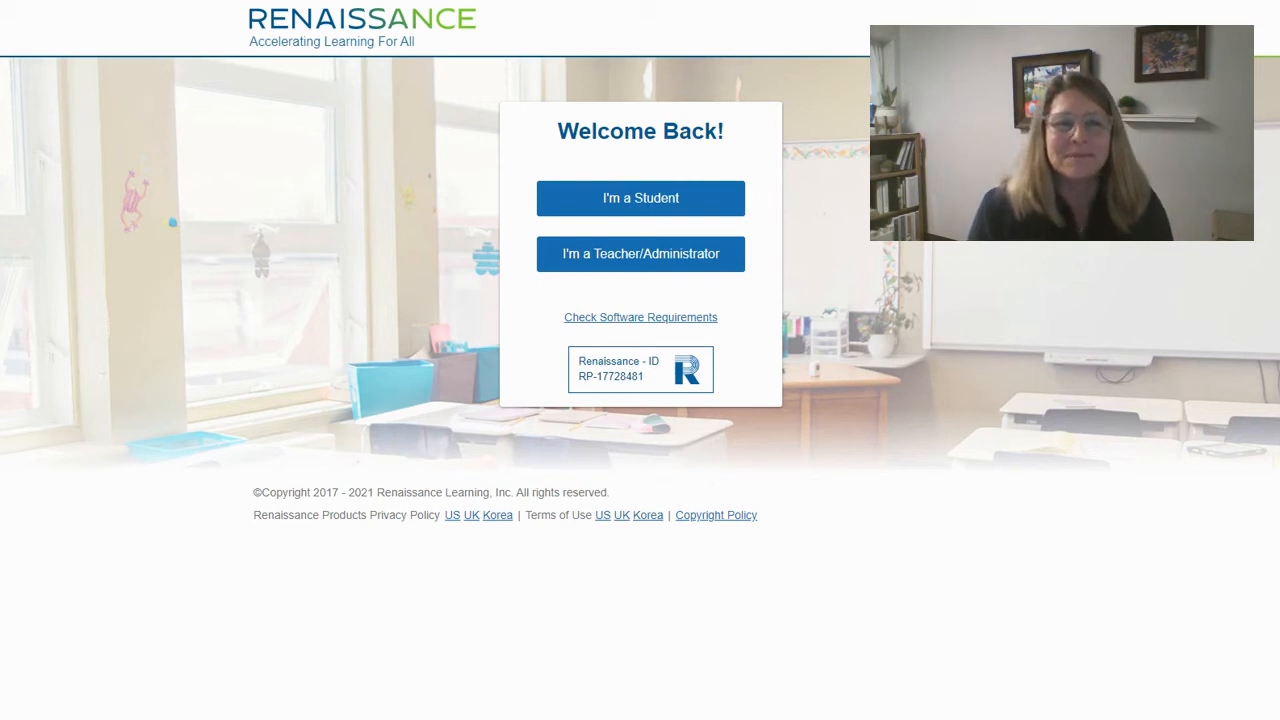
- Enter Renaissance as a teacher/administrator and open Schoolzilla with the Hollister School District (Standard) account
click(631, 262)
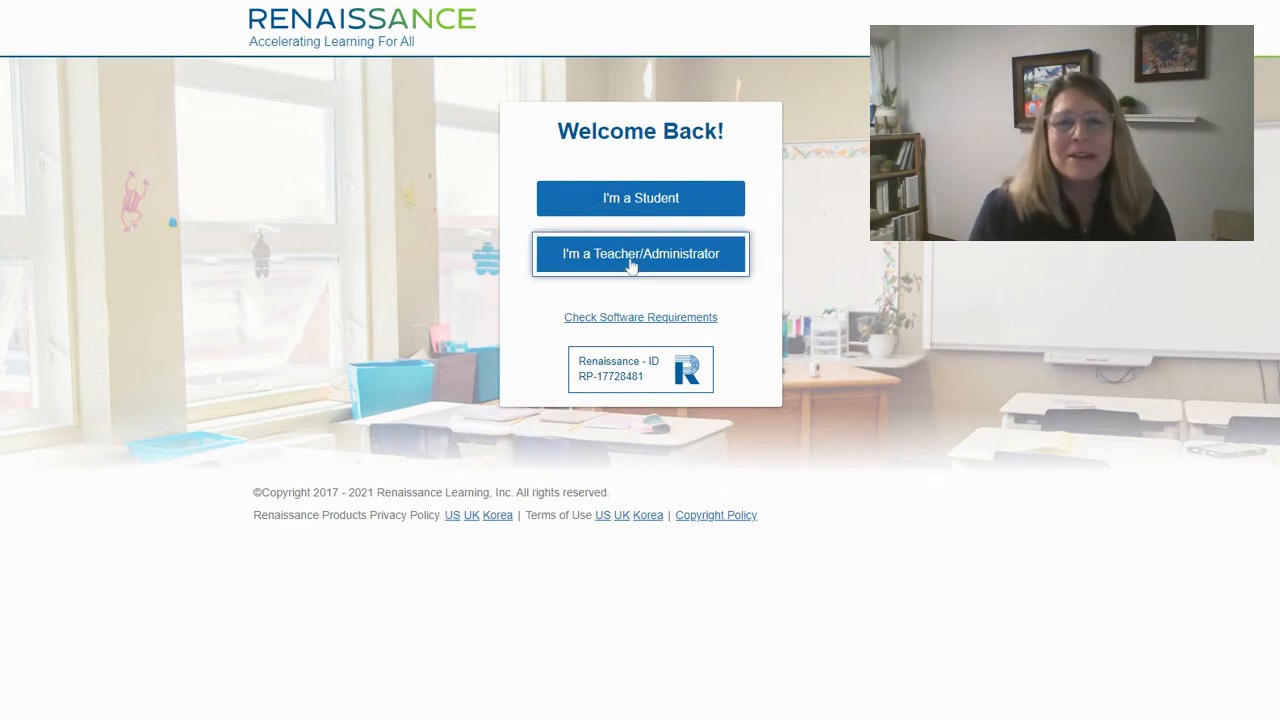
click(615, 332)
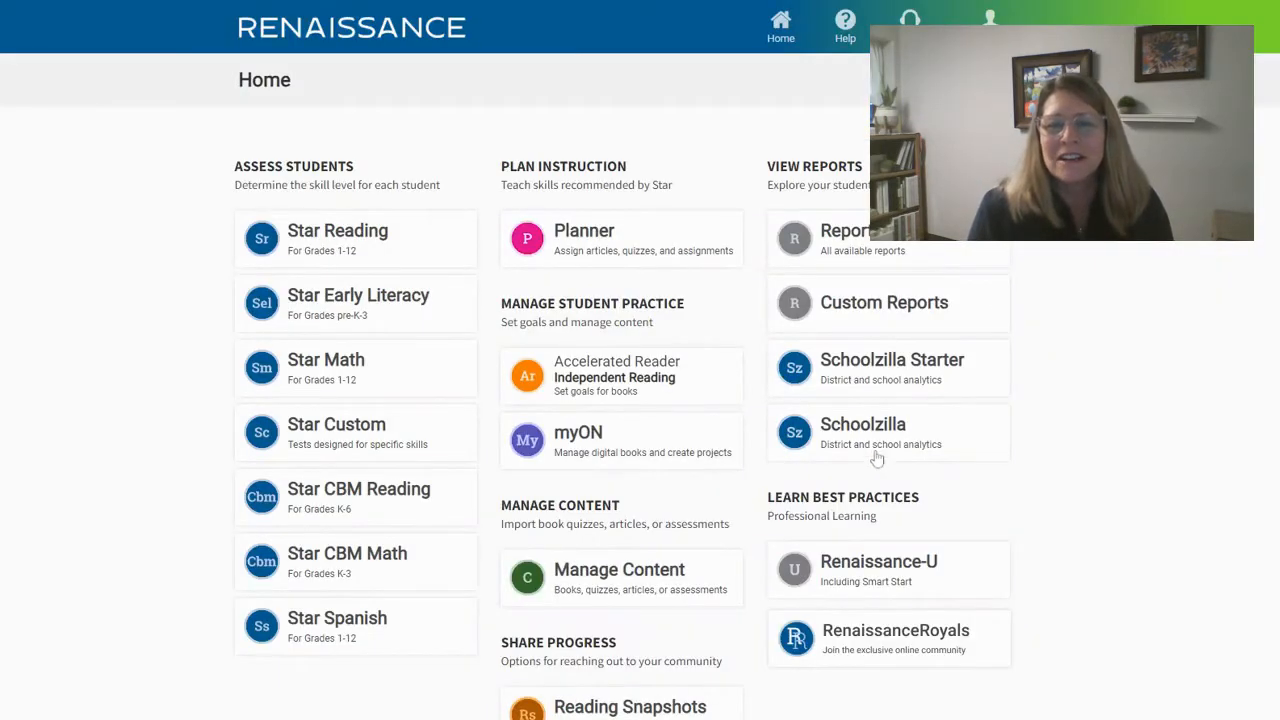
click(852, 432)
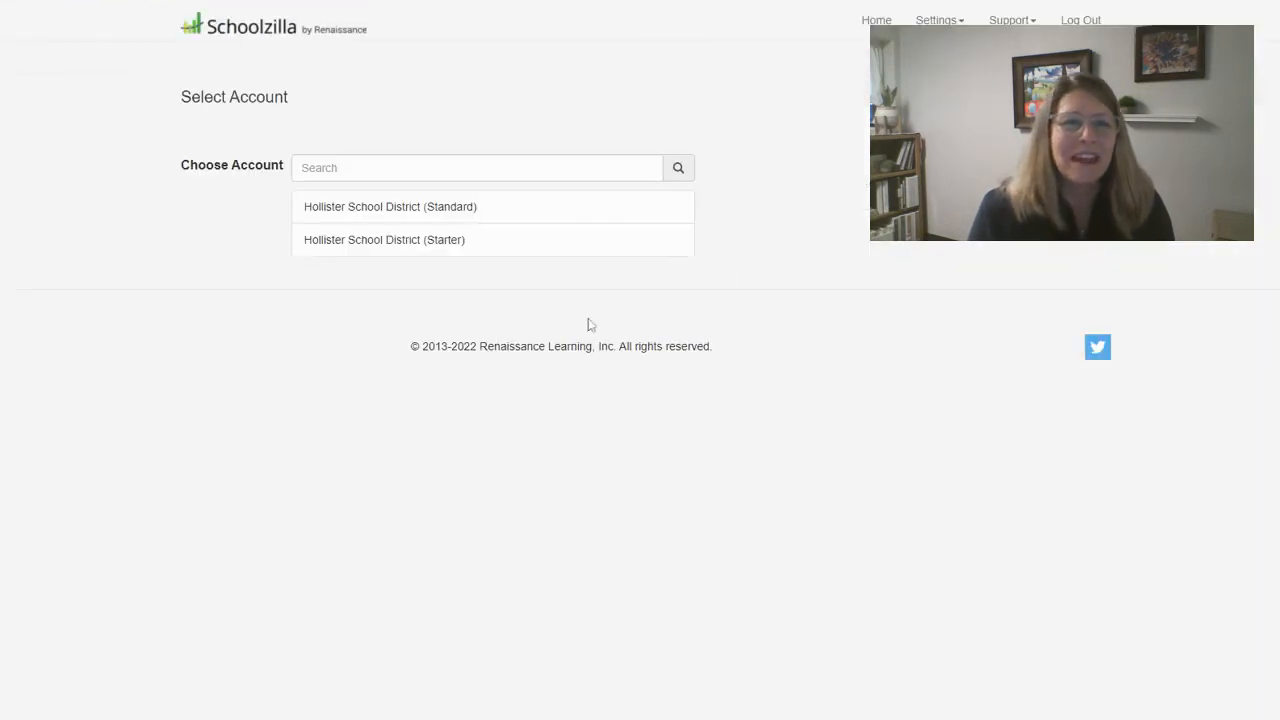
click(424, 207)
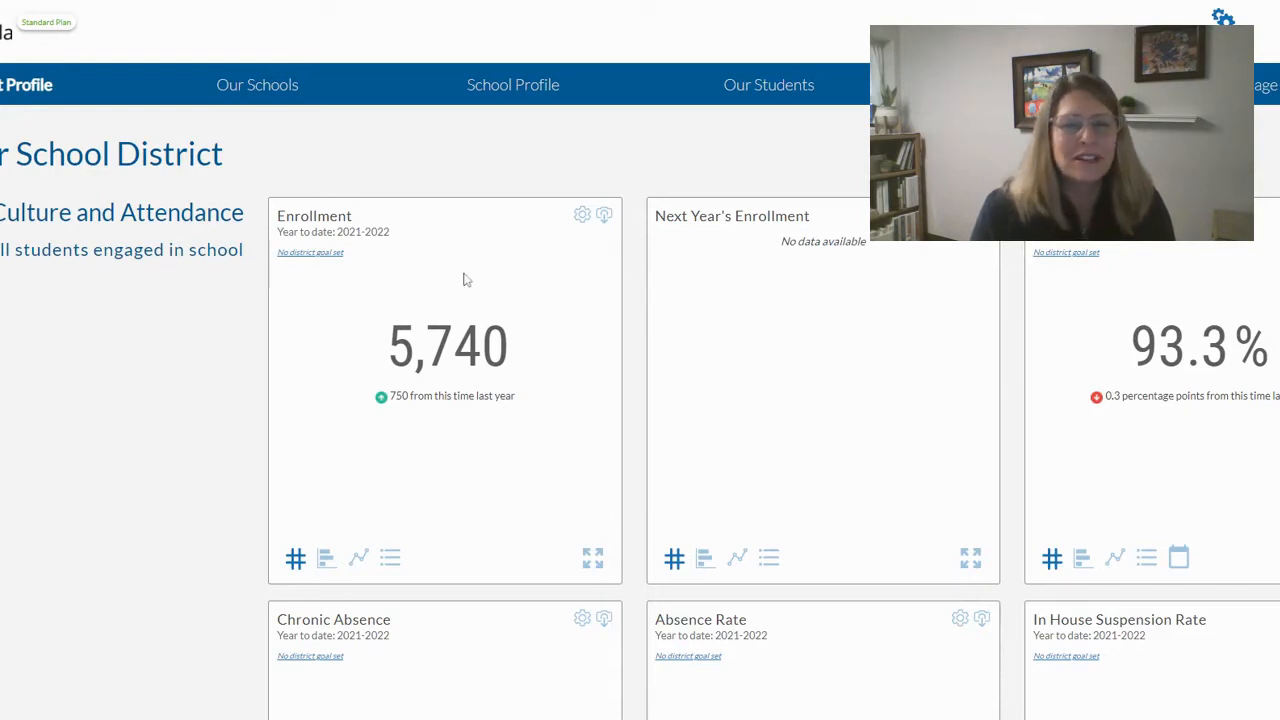
- Examine the district profile tiles from enrollment down to the ELPAC IA and ELPAC SA Proficiency tiles
scroll(463, 279, down, 6)
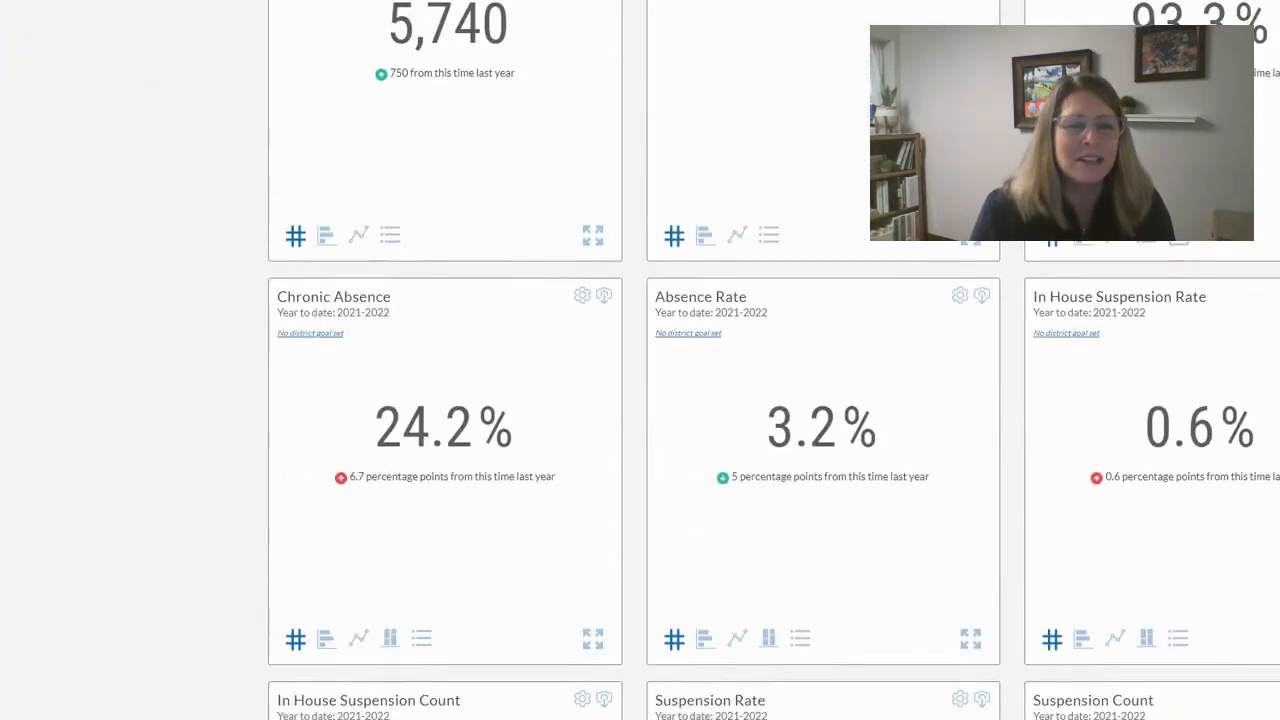
scroll(774, 363, down, 9)
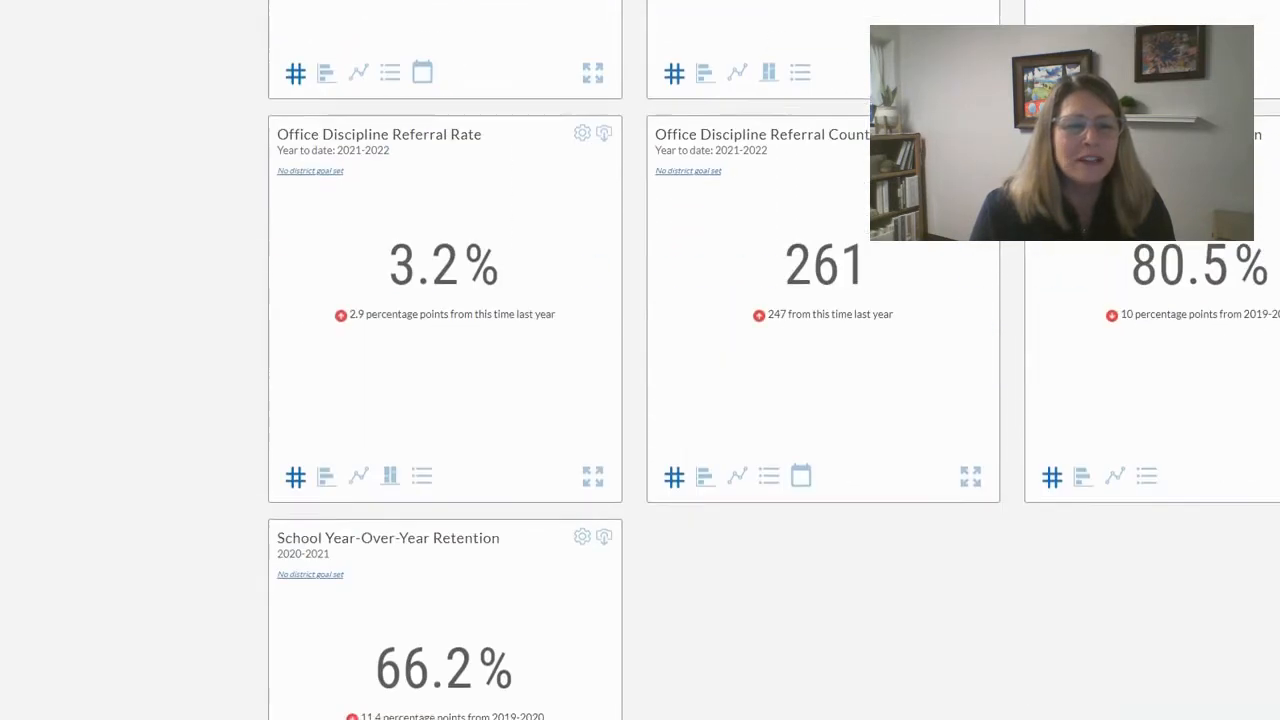
scroll(640, 360, down, 3)
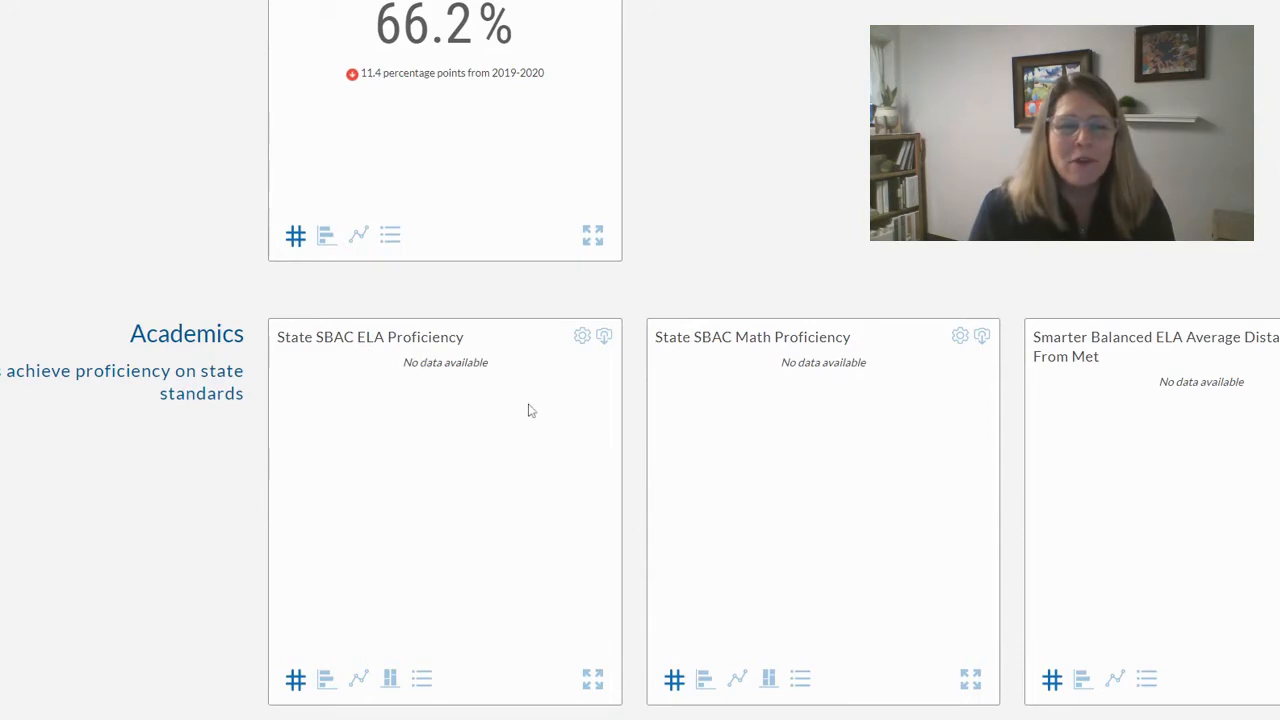
scroll(528, 410, down, 4)
scroll(528, 410, down, 15)
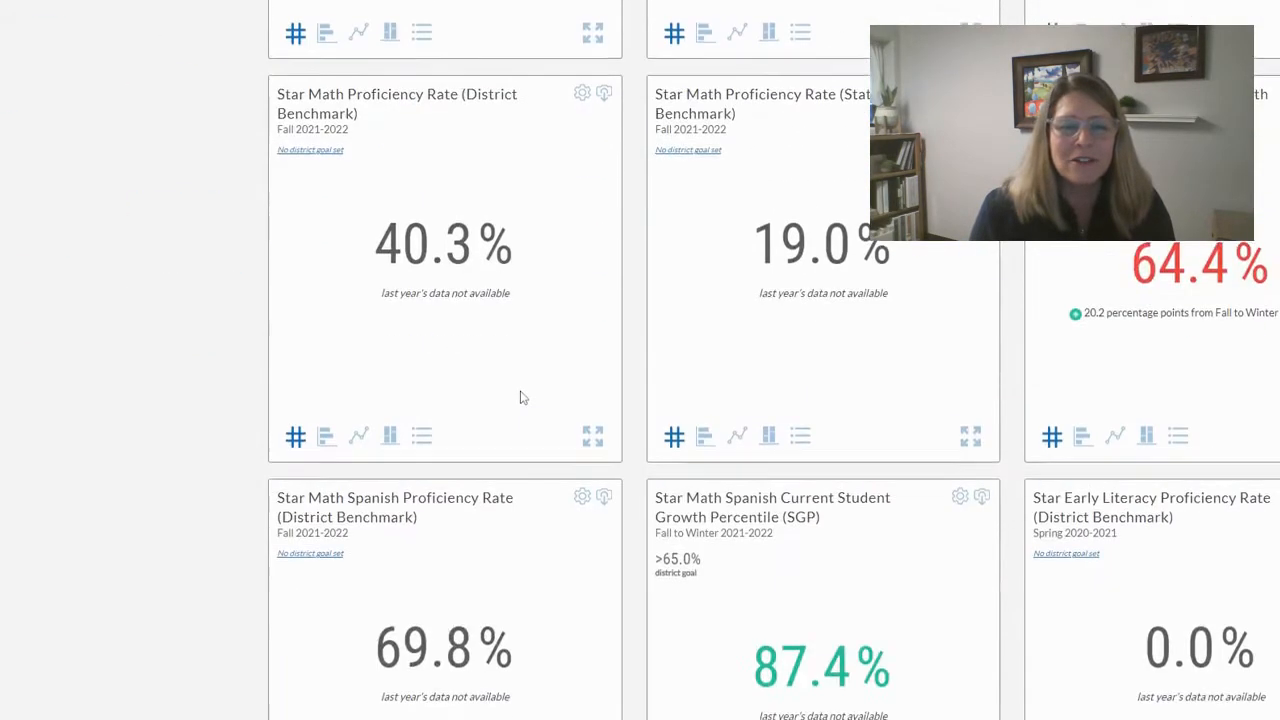
scroll(520, 397, down, 13)
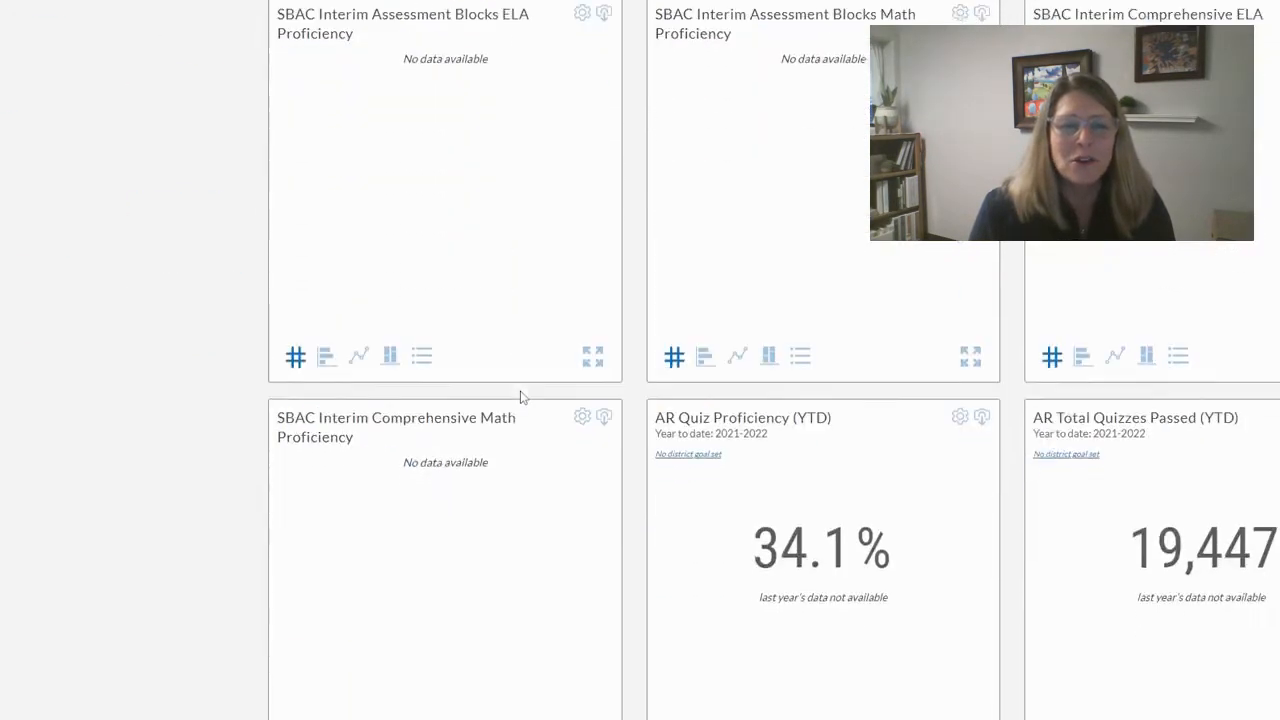
scroll(520, 397, down, 2)
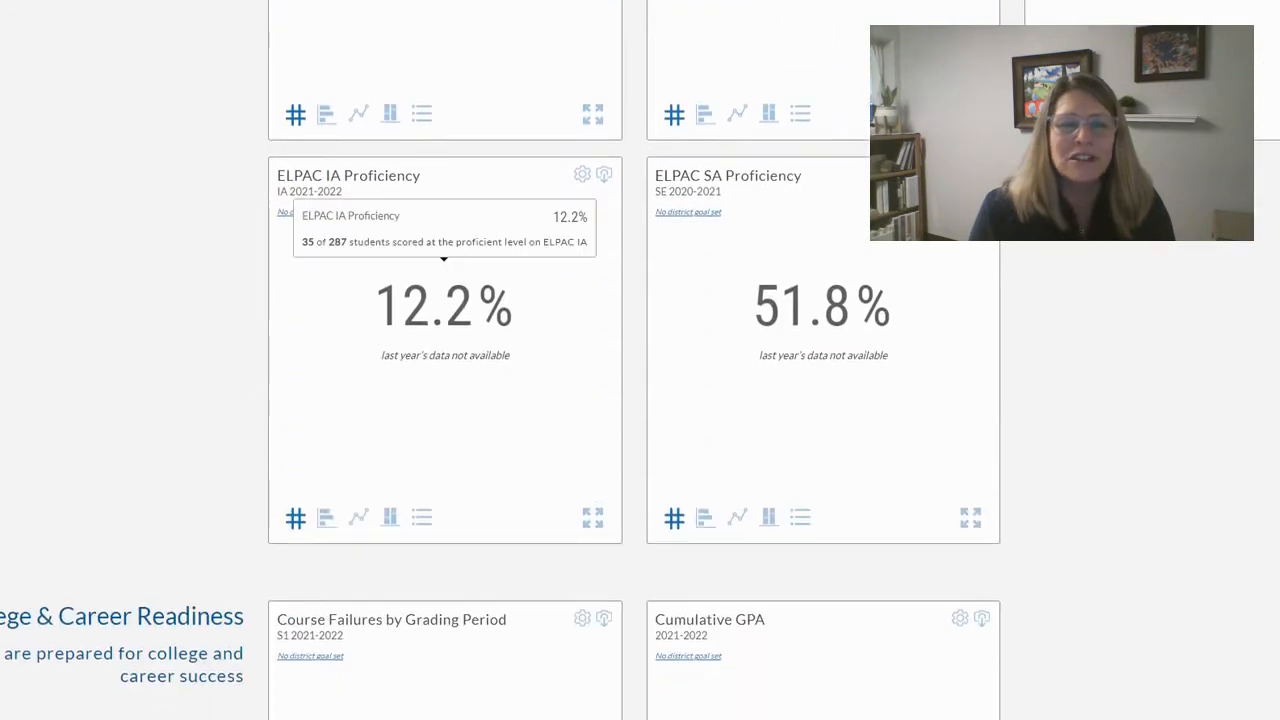
mouse_move(328, 190)
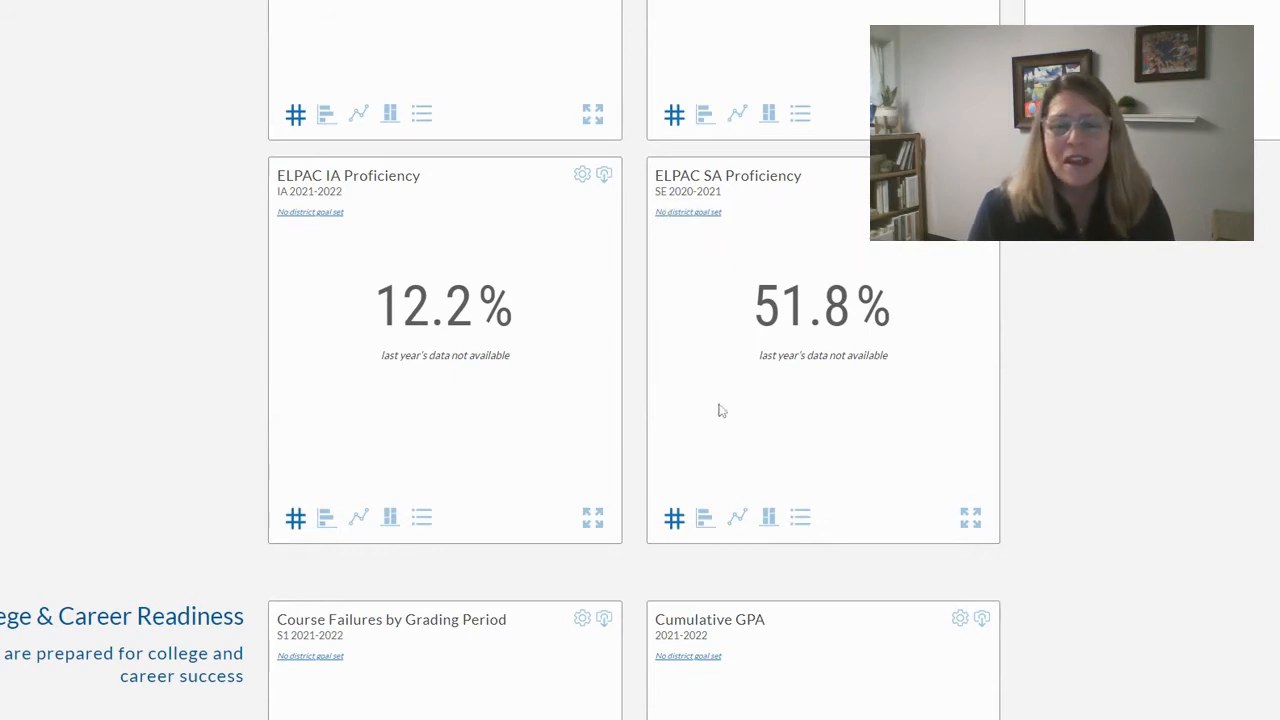
mouse_move(822, 305)
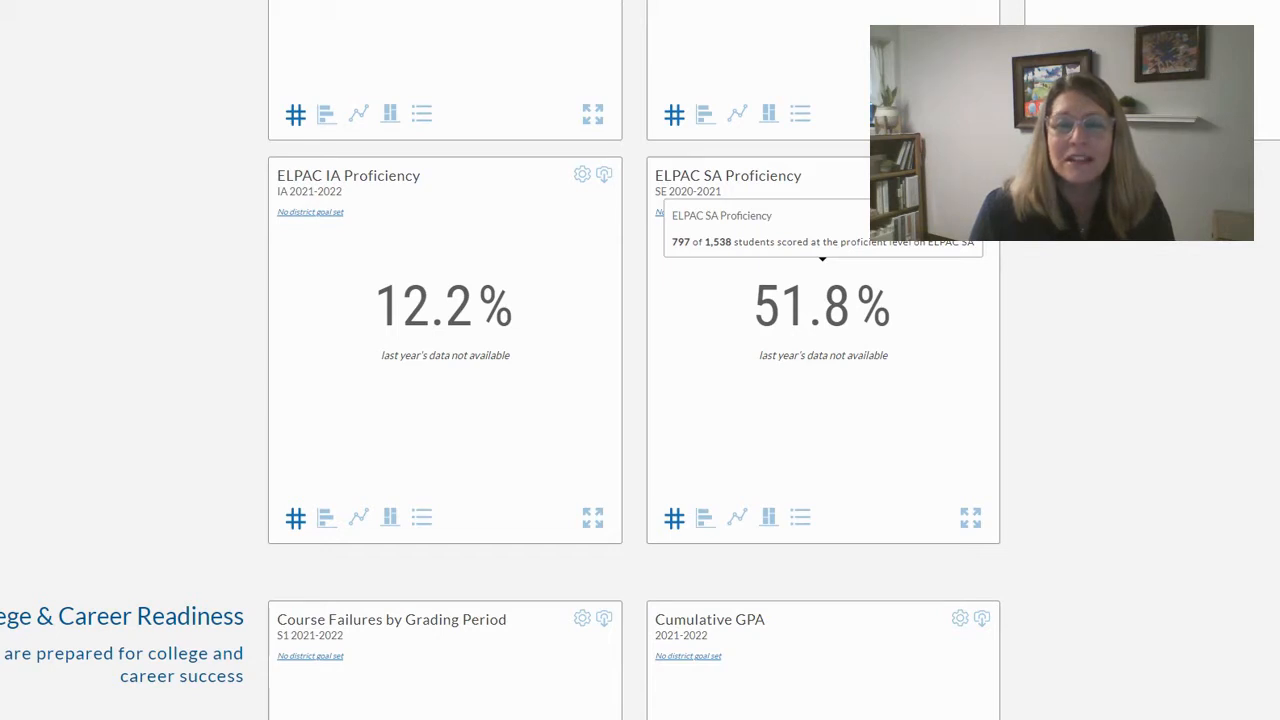
- View the ELPAC SA Proficiency tile by current grade level, as a trend by period, and as a level distribution
click(707, 520)
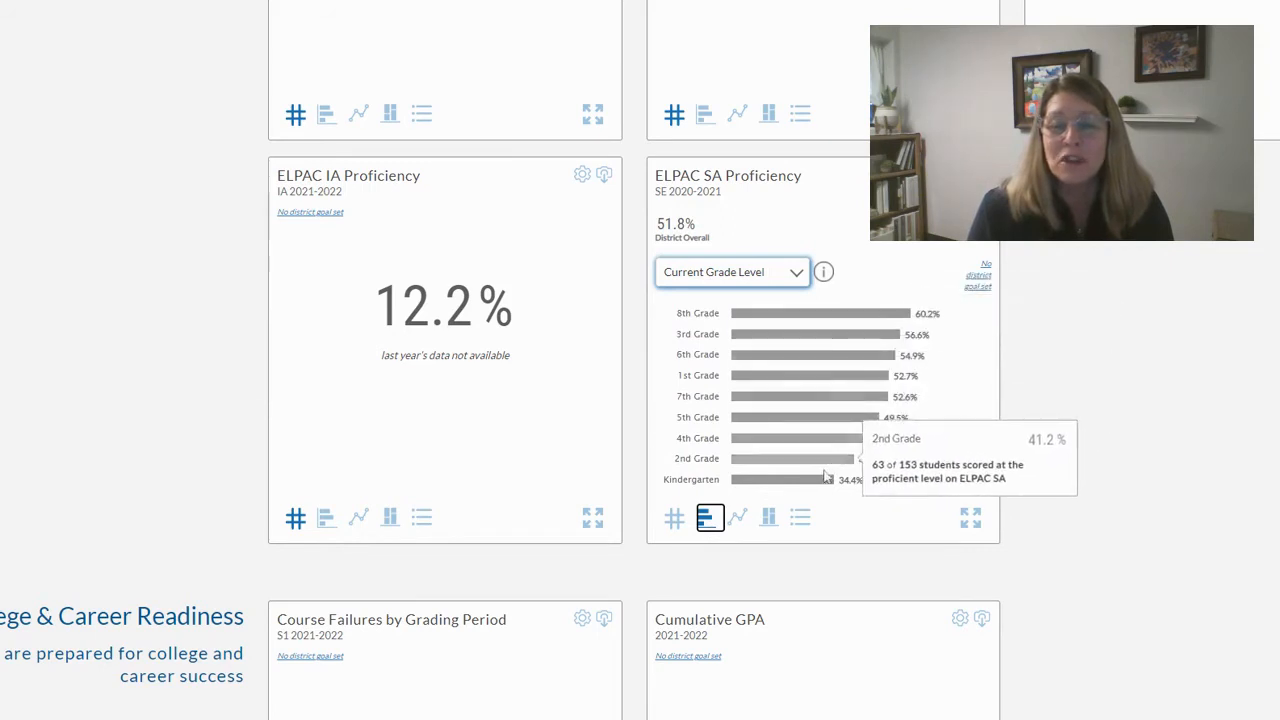
mouse_move(818, 487)
click(737, 516)
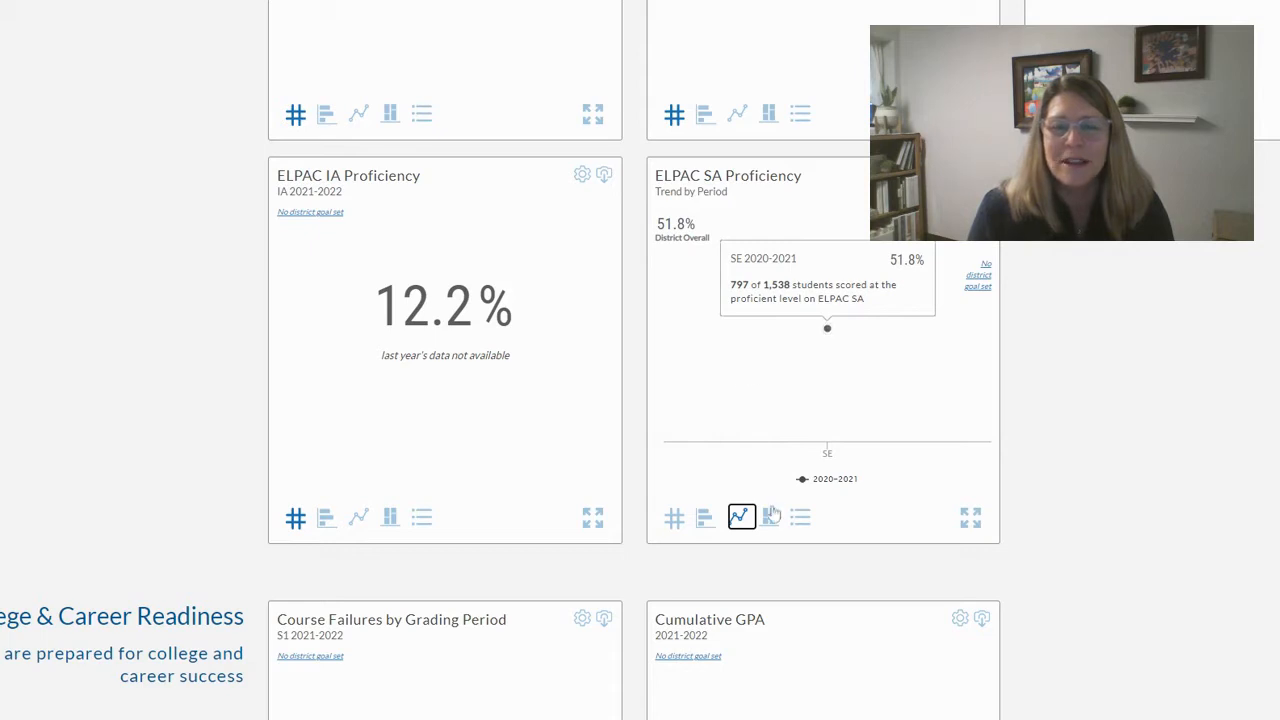
click(769, 520)
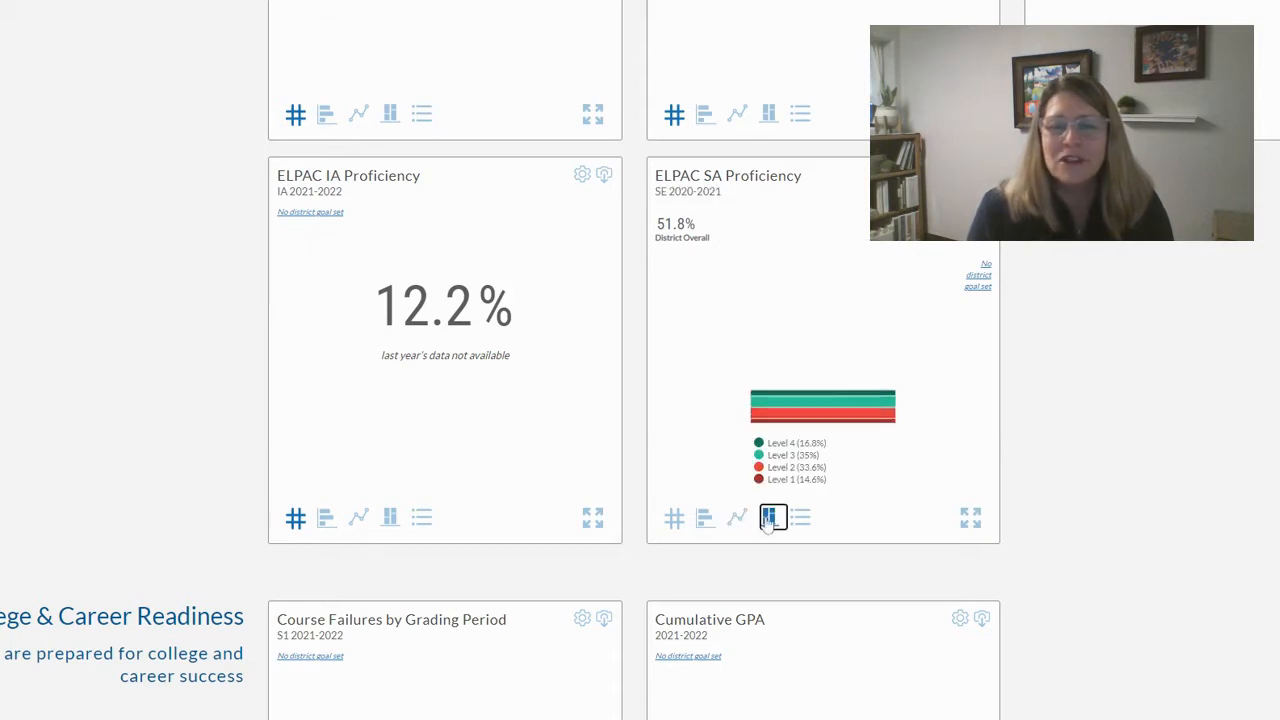
mouse_move(820, 406)
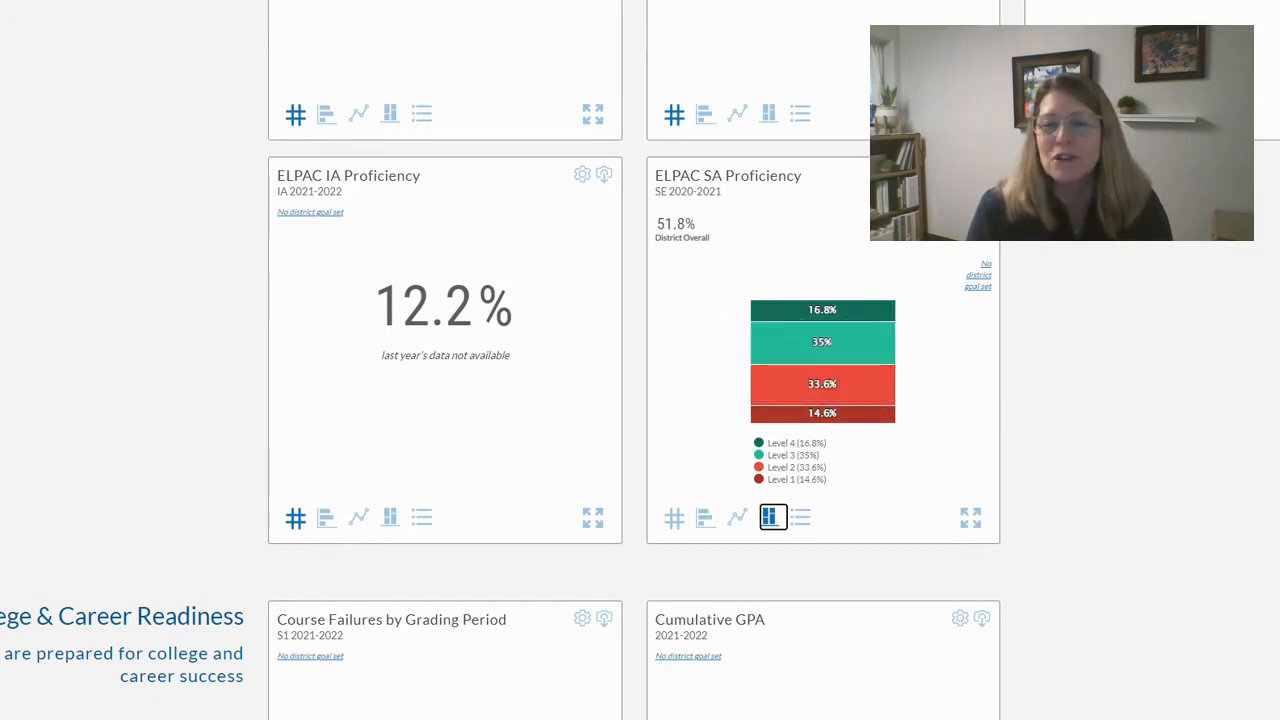
- Enlarge the ELPAC SA Proficiency distribution, view it as a table, and close the enlarged view
click(970, 518)
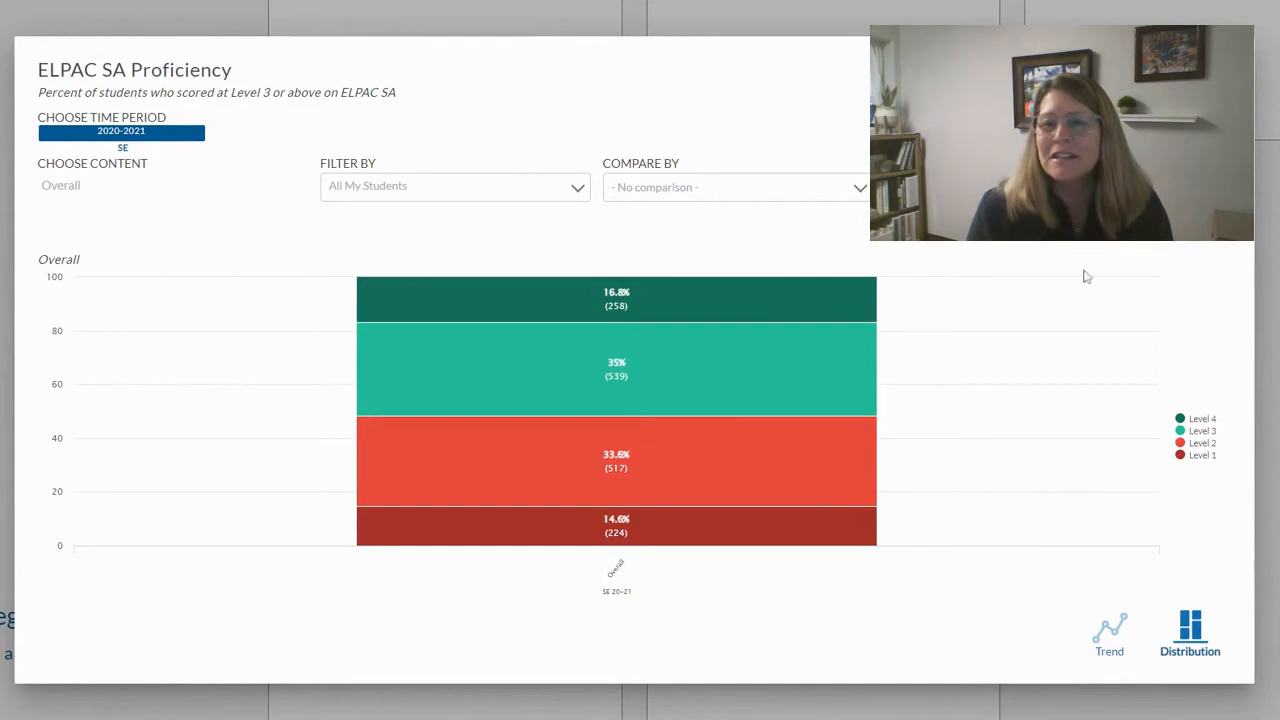
click(1162, 70)
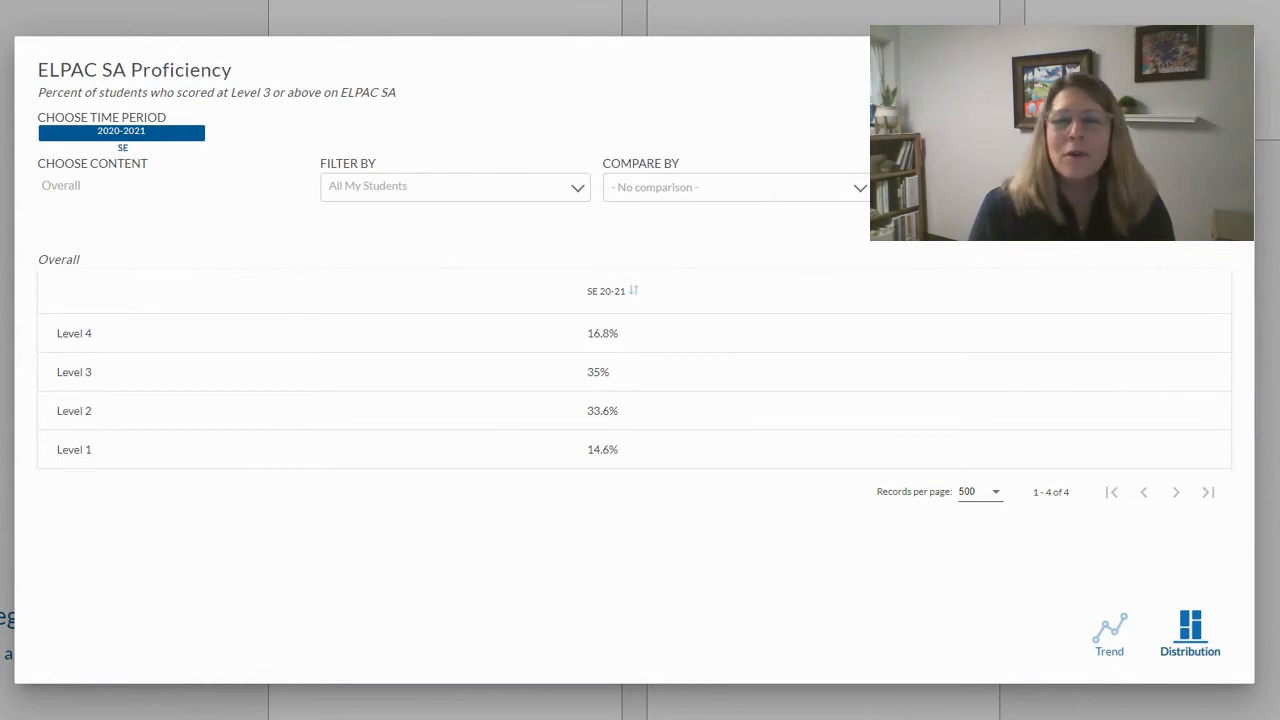
click(1230, 62)
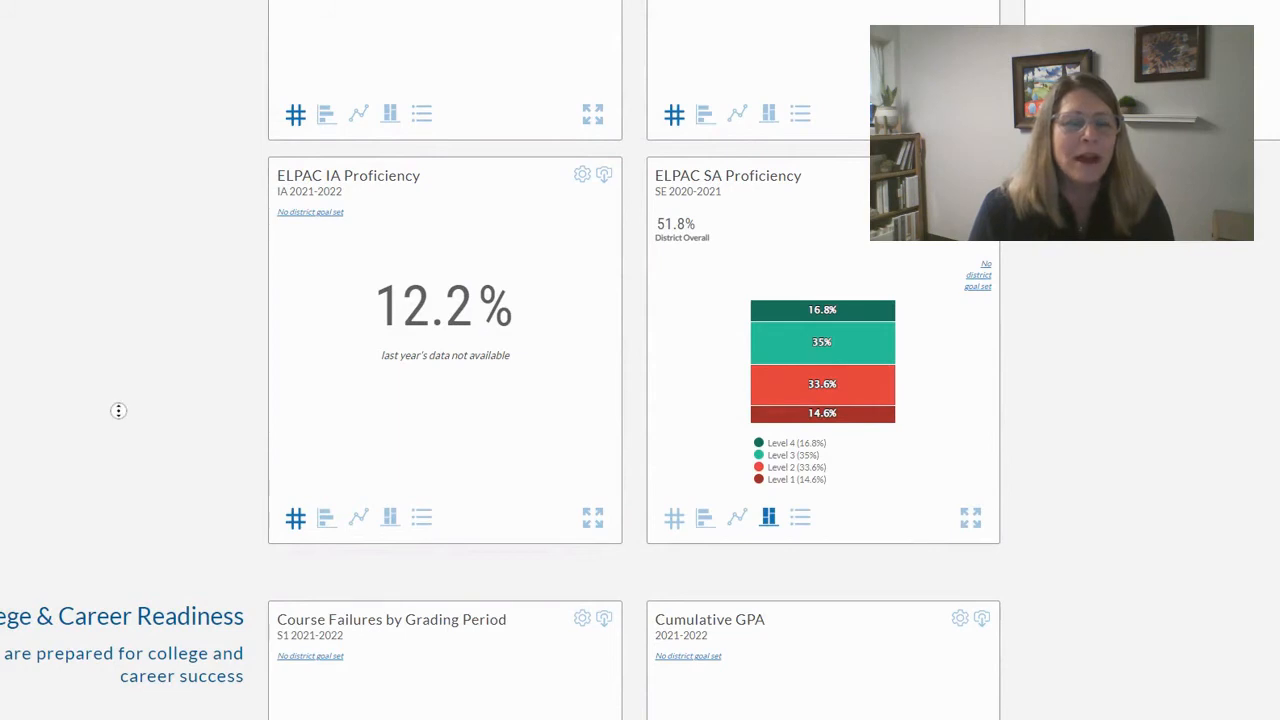
- Open the Our Students list and examine its measure columns from attendance across to the ELPAC level columns
scroll(118, 411, up, 10)
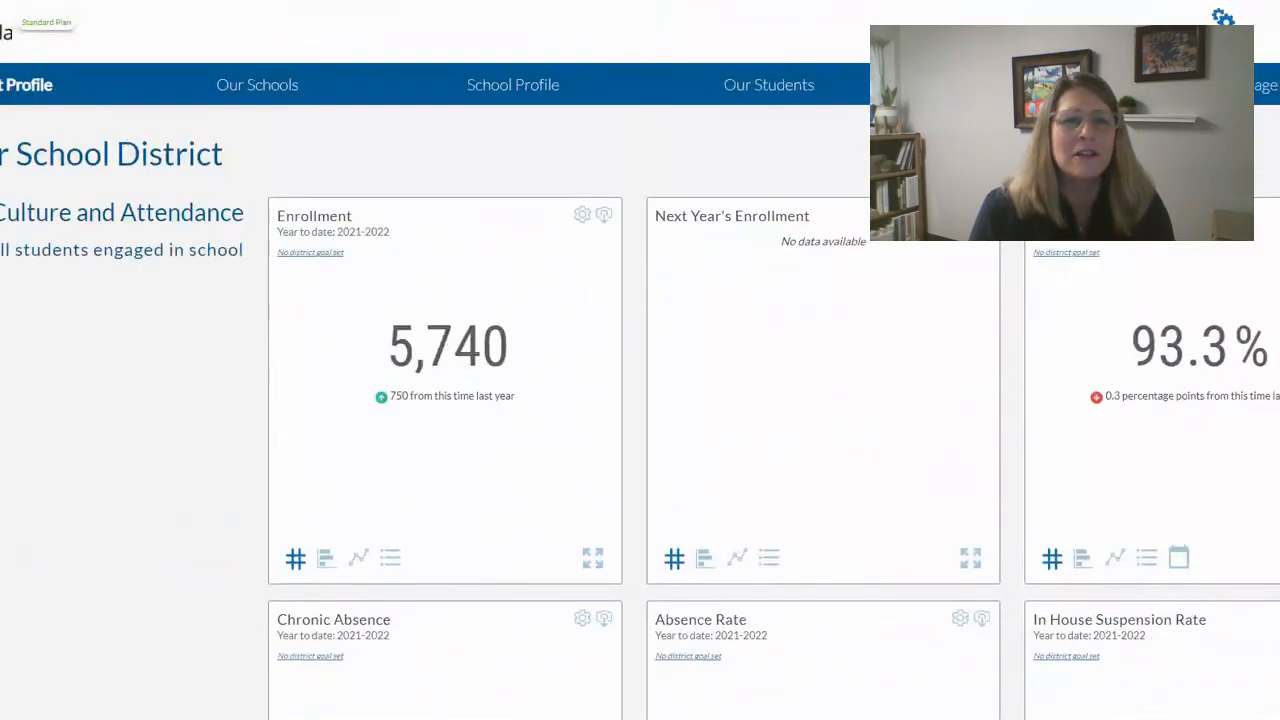
click(768, 88)
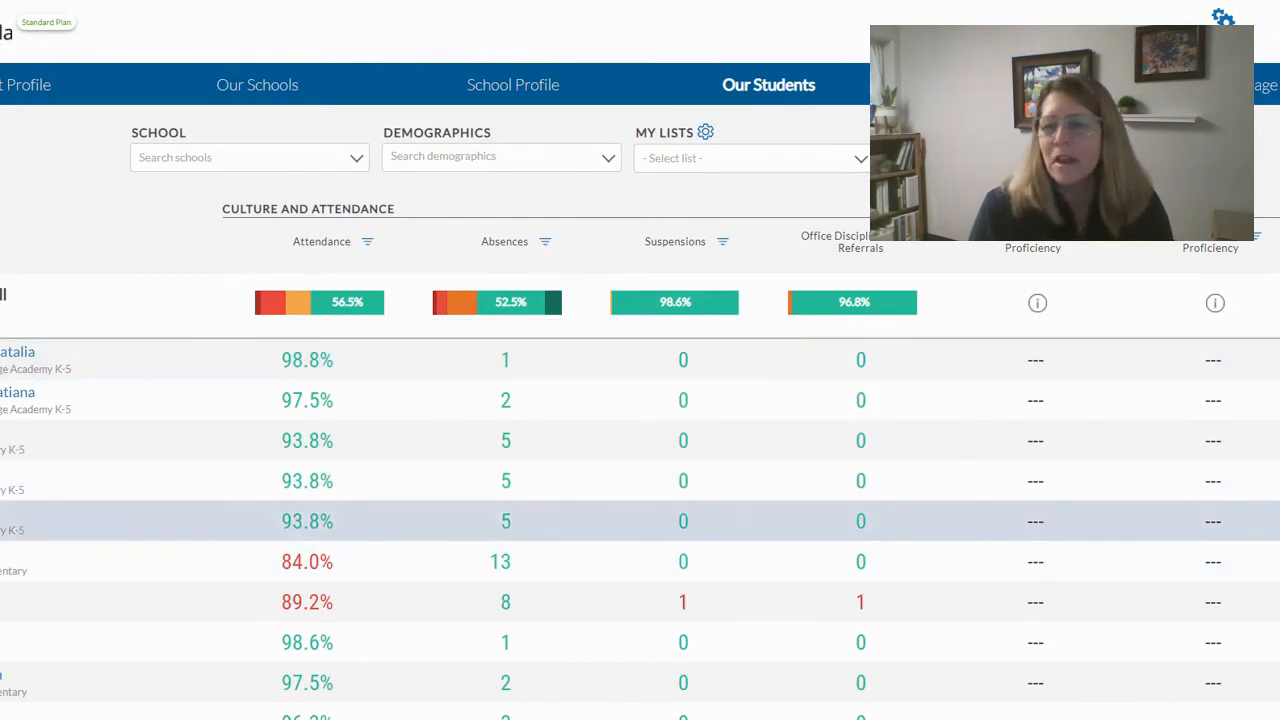
scroll(710, 480, right, 4)
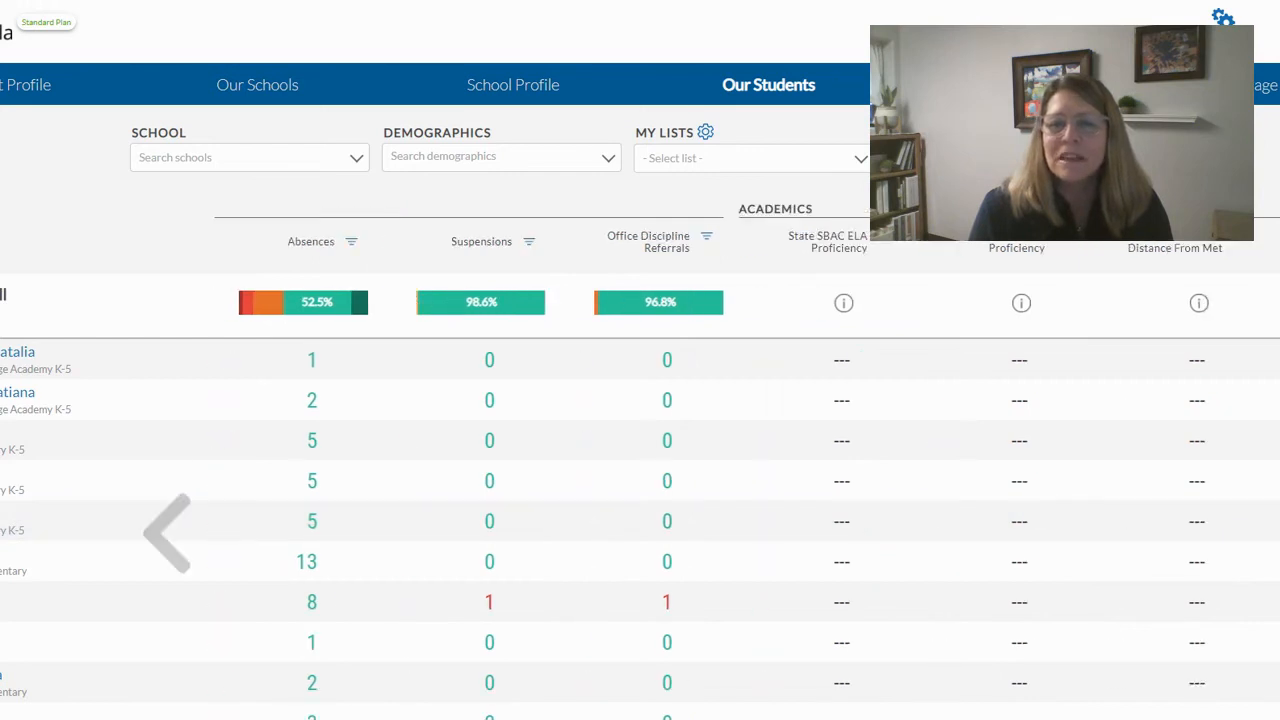
scroll(710, 480, right, 5)
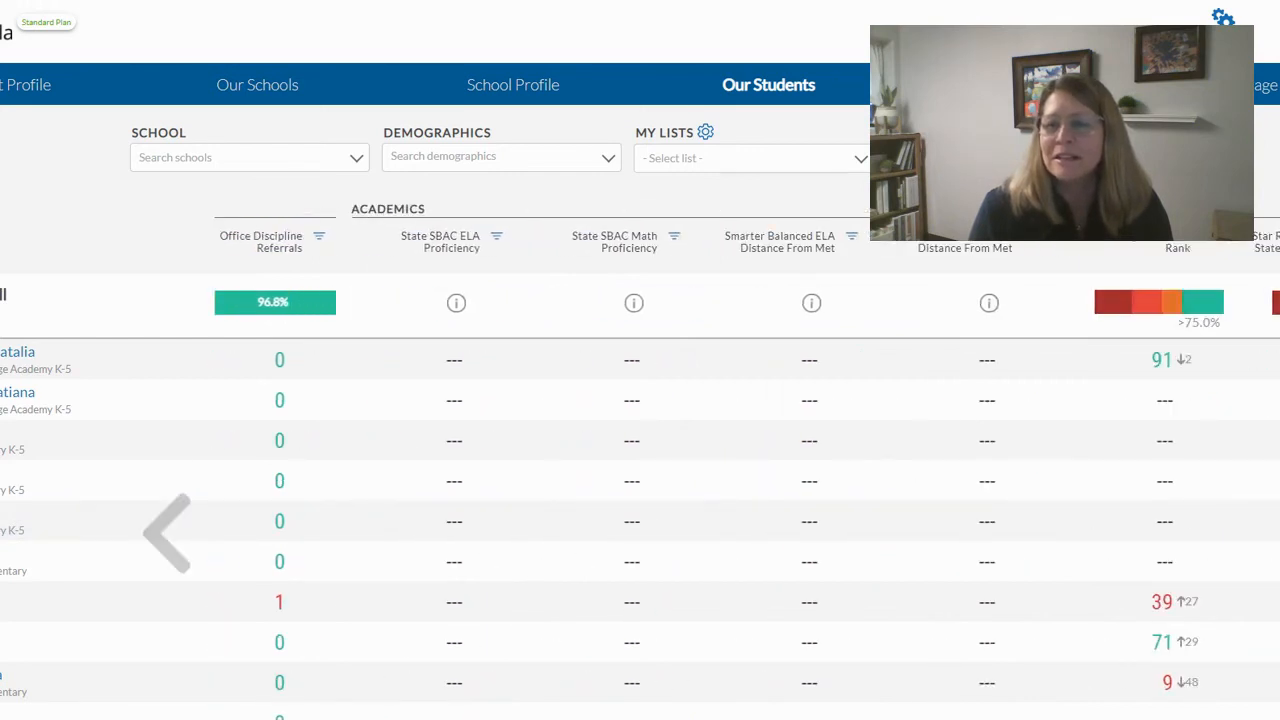
scroll(710, 480, right, 5)
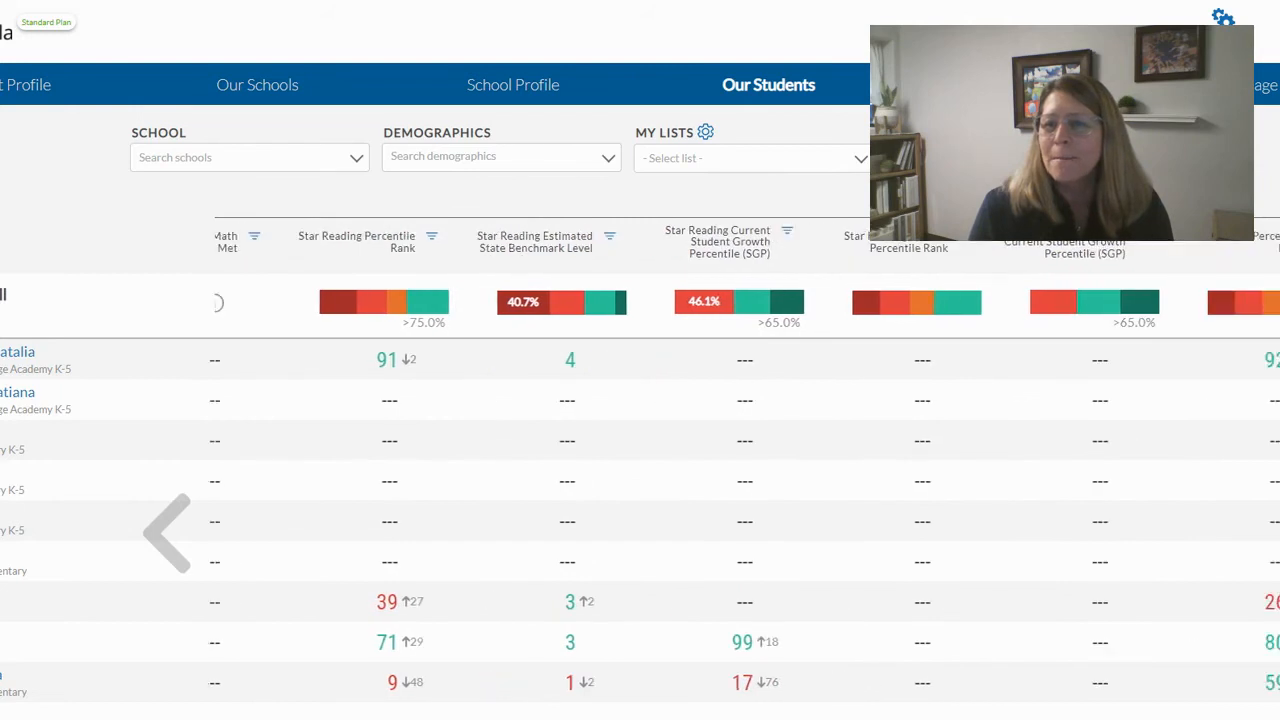
scroll(710, 480, right, 5)
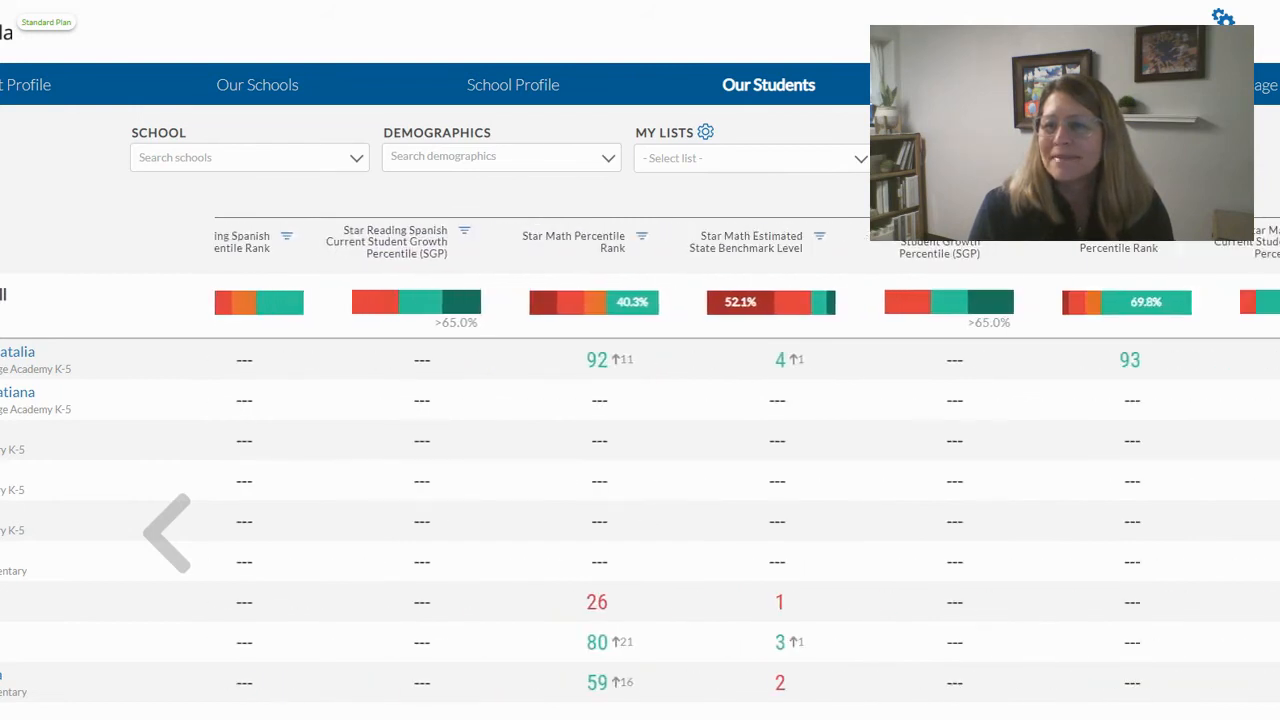
scroll(710, 480, right, 5)
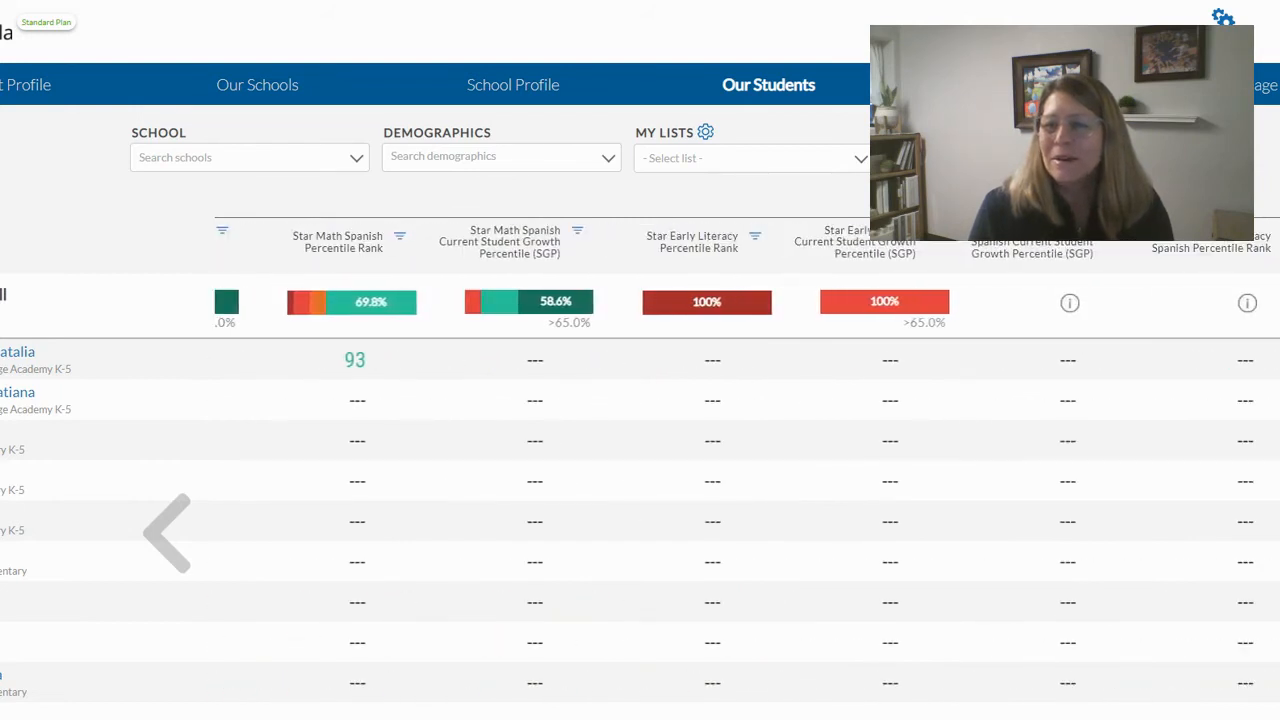
scroll(710, 480, right, 5)
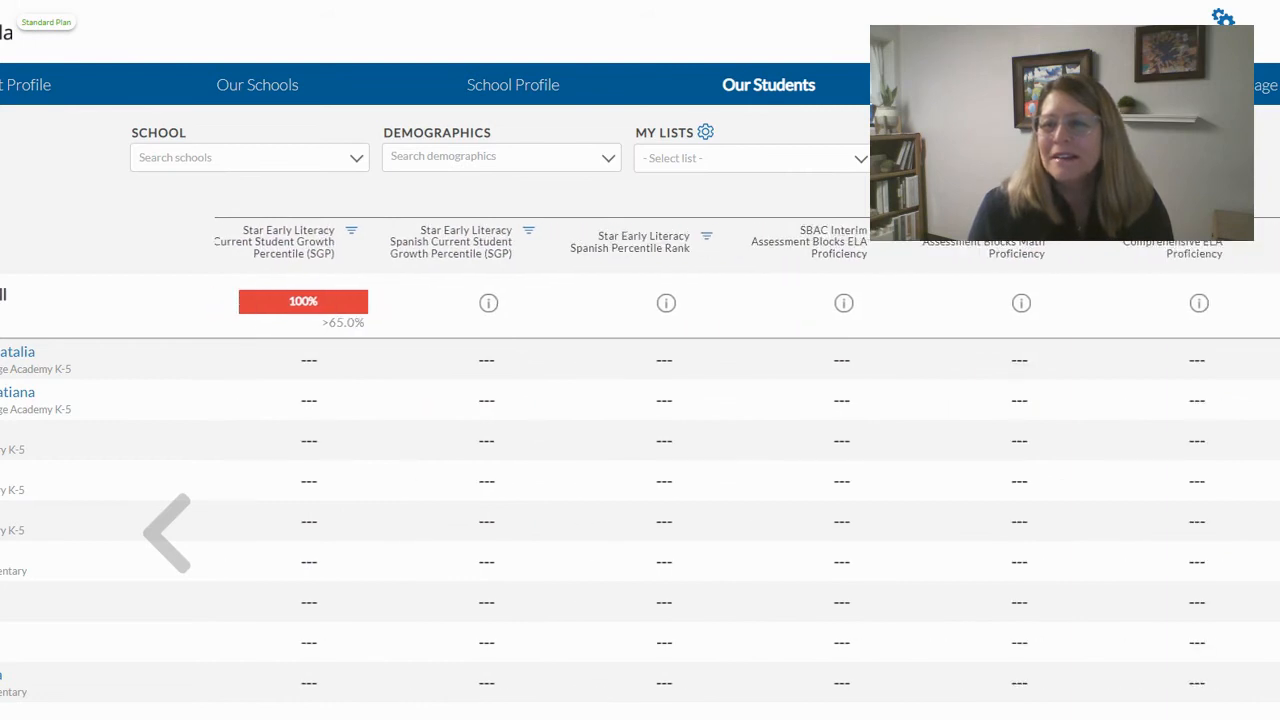
scroll(710, 480, right, 5)
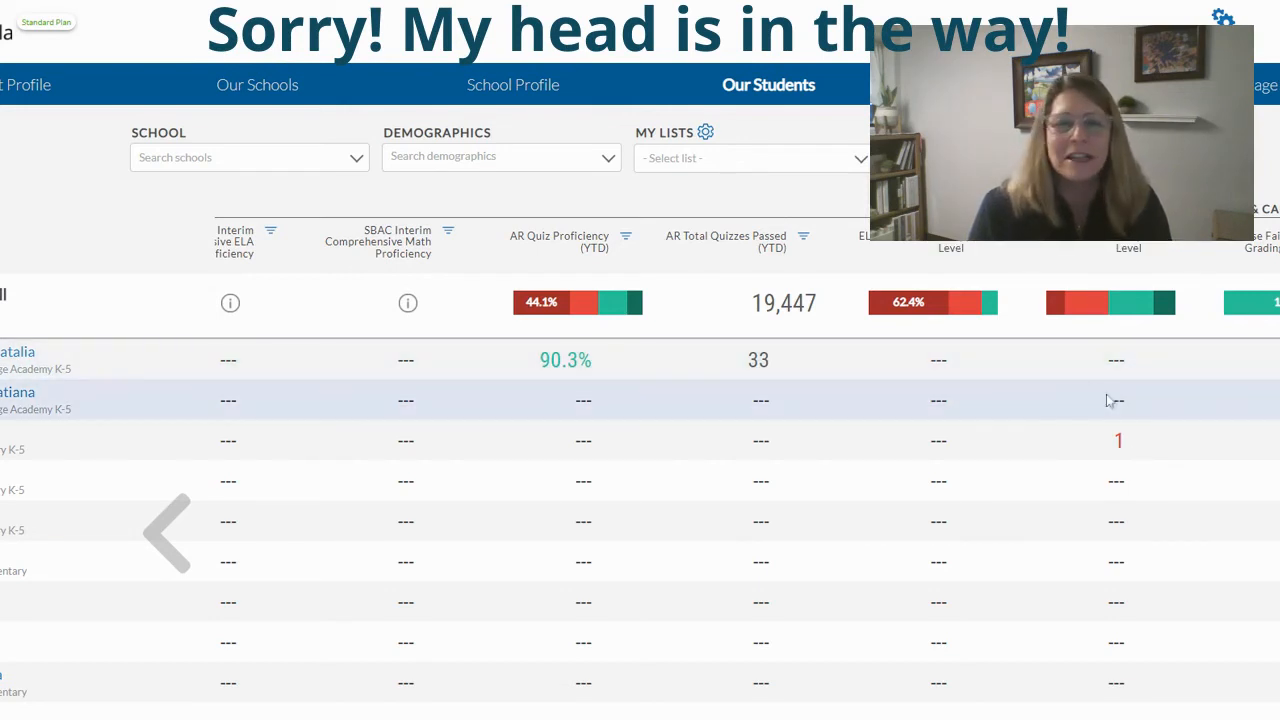
- Increase the number of student records shown per page in the Our Students list
scroll(640, 400, down, 2)
scroll(640, 400, up, 1)
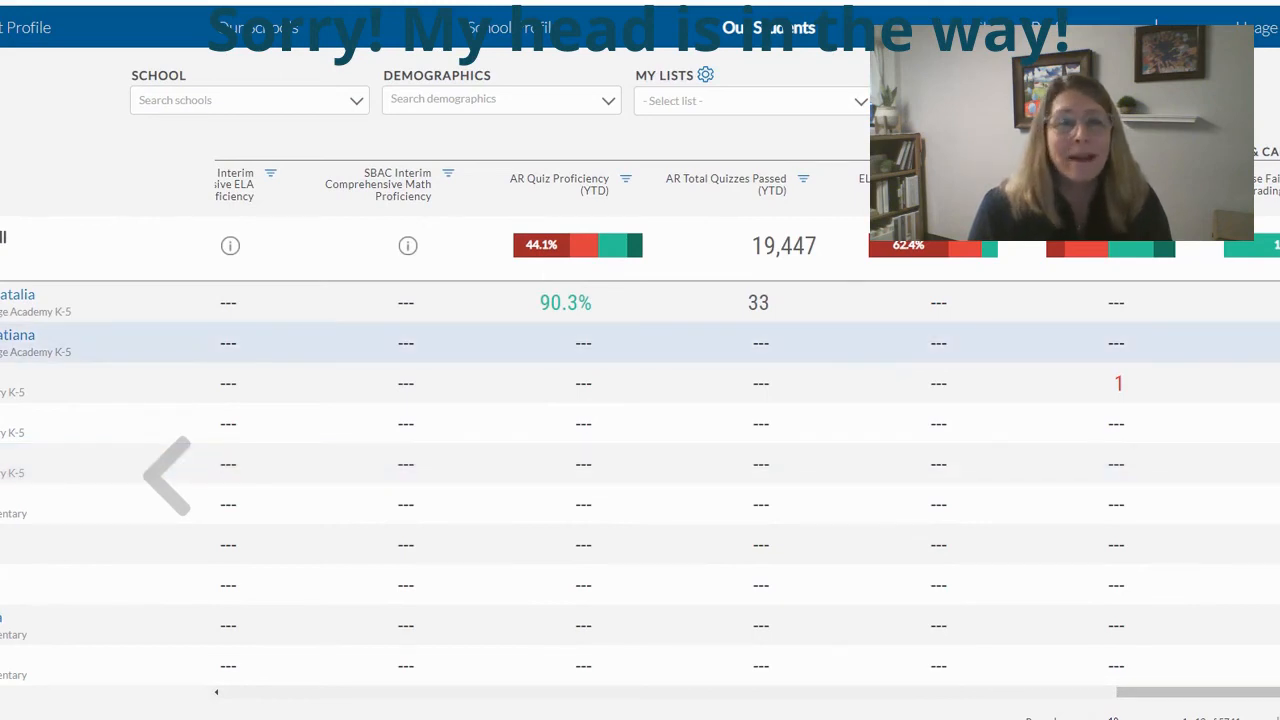
scroll(640, 400, down, 2)
click(1147, 643)
click(1124, 633)
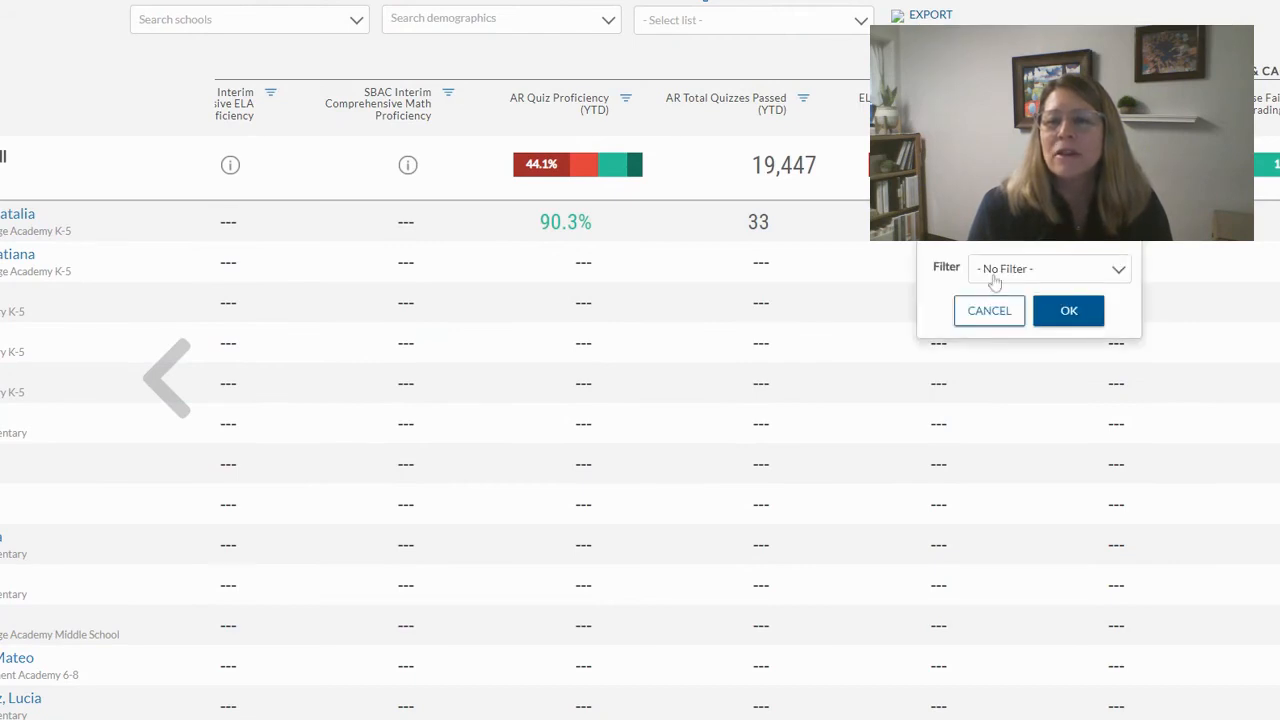
- Sort the student list in ascending order by ELPAC SA proficiency level without a filter, and review the sorted students
click(1078, 310)
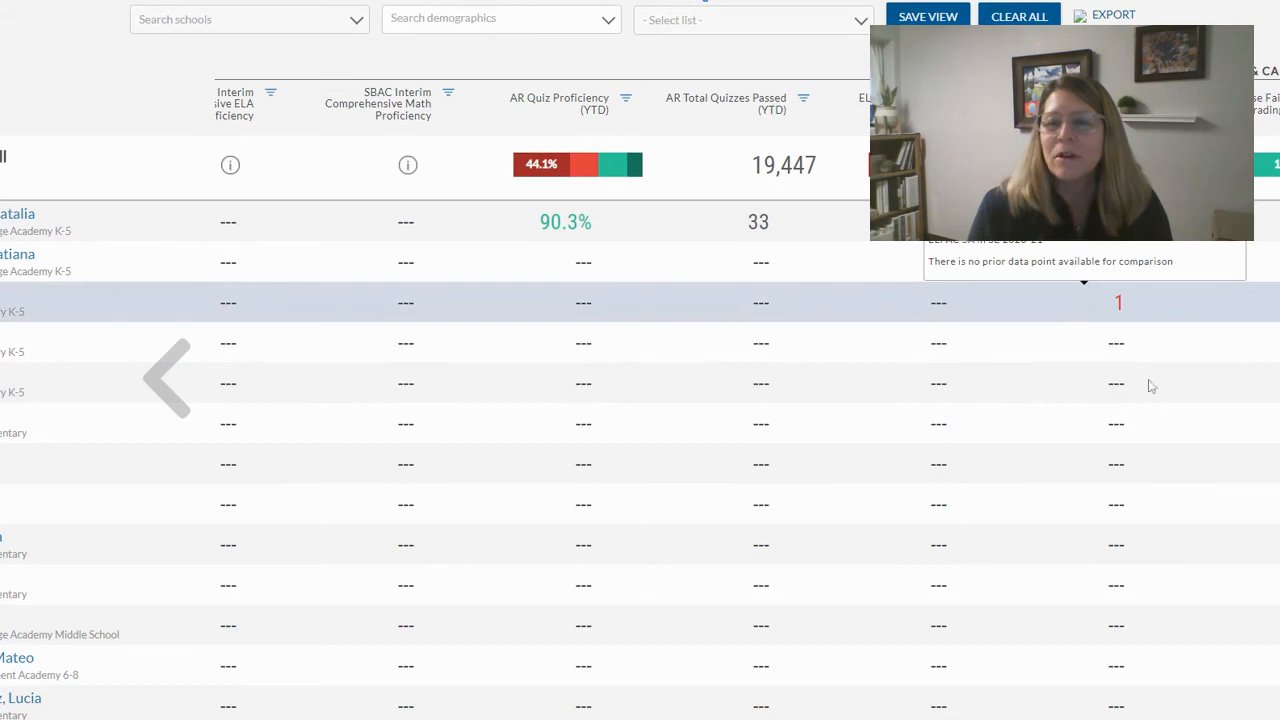
scroll(1106, 308, down, 3)
scroll(1106, 310, up, 3)
scroll(1106, 310, up, 2)
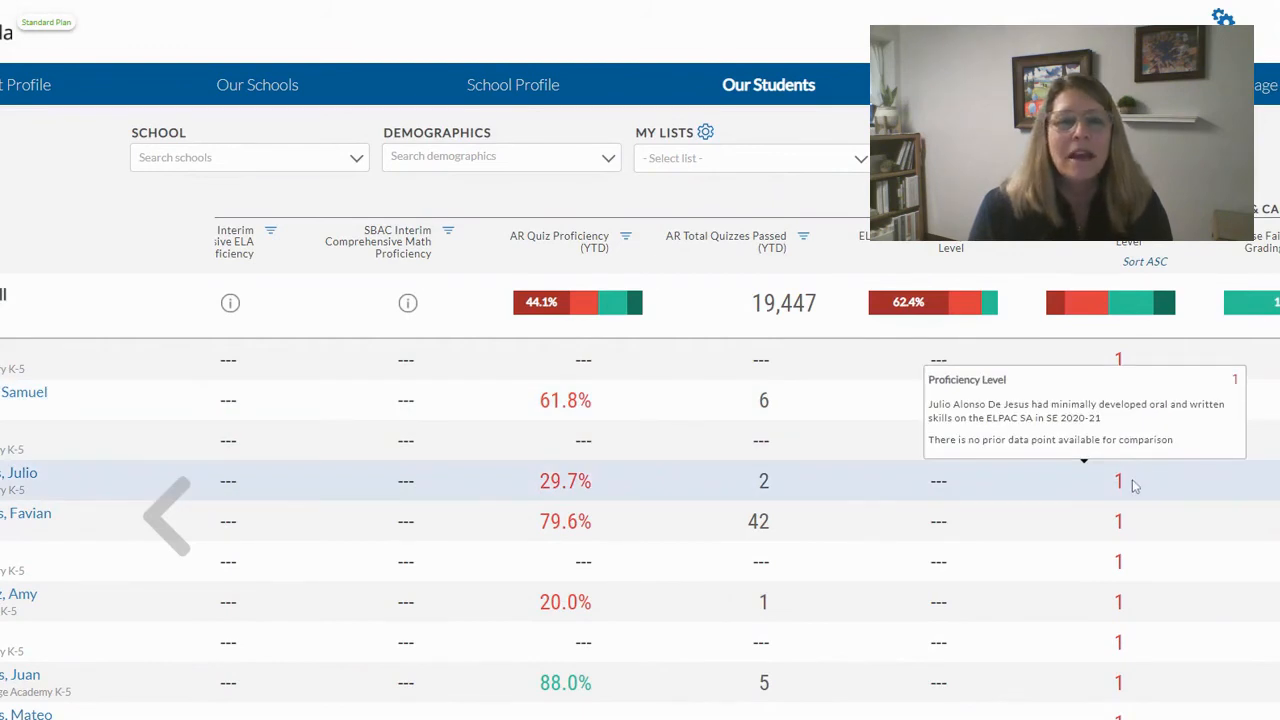
scroll(1137, 363, down, 5)
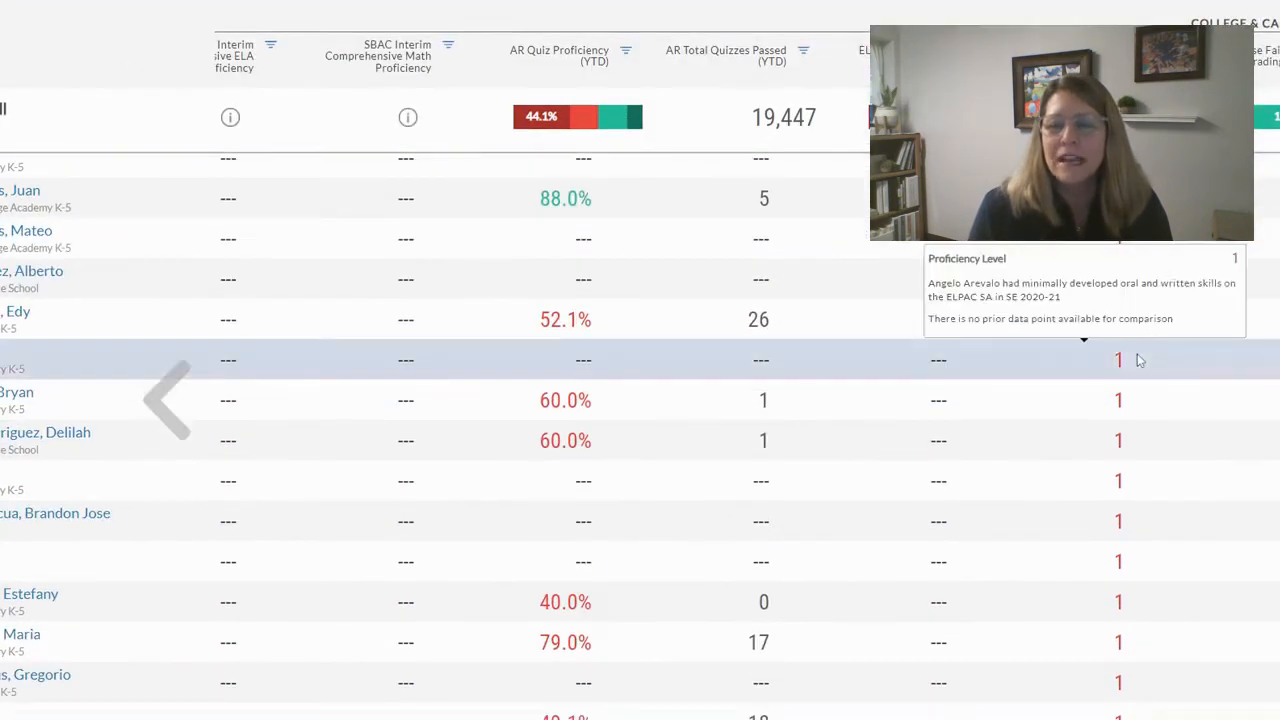
- Filter the student list by the English Learner EL status in the demographics, and review the students' ELPAC SA levels
scroll(1134, 352, up, 4)
scroll(1134, 352, up, 1)
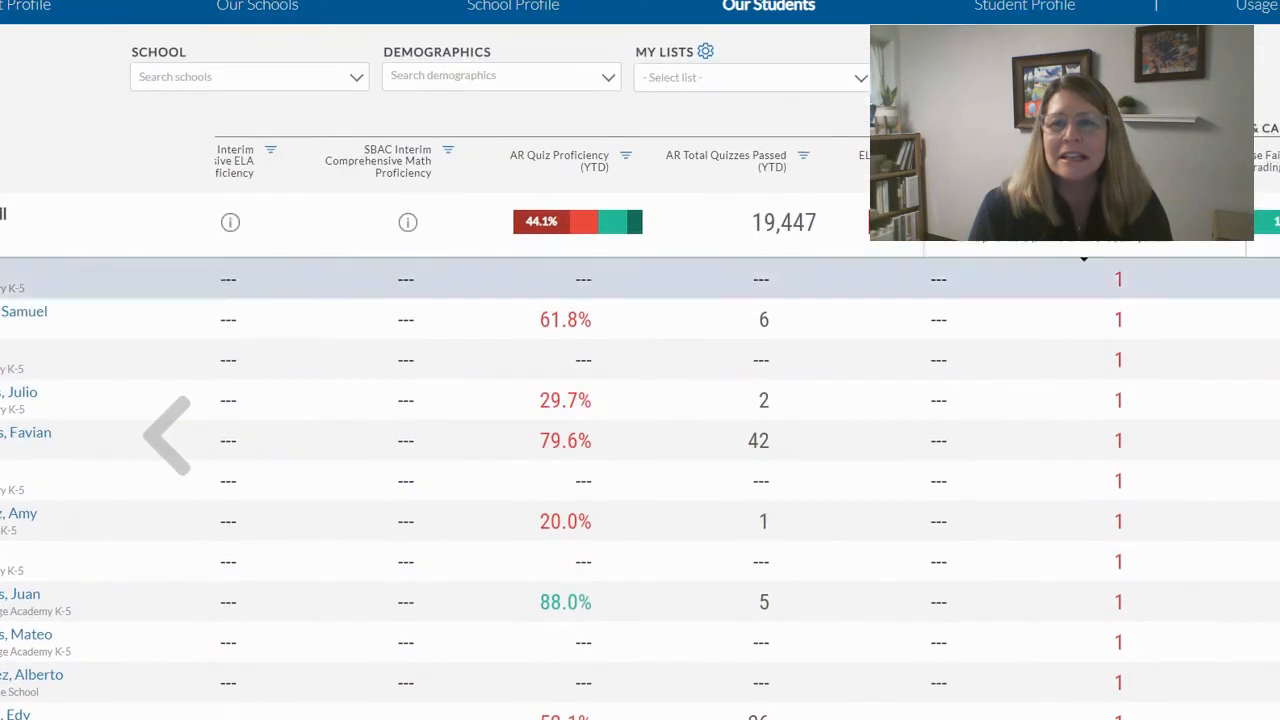
click(602, 83)
scroll(555, 190, down, 6)
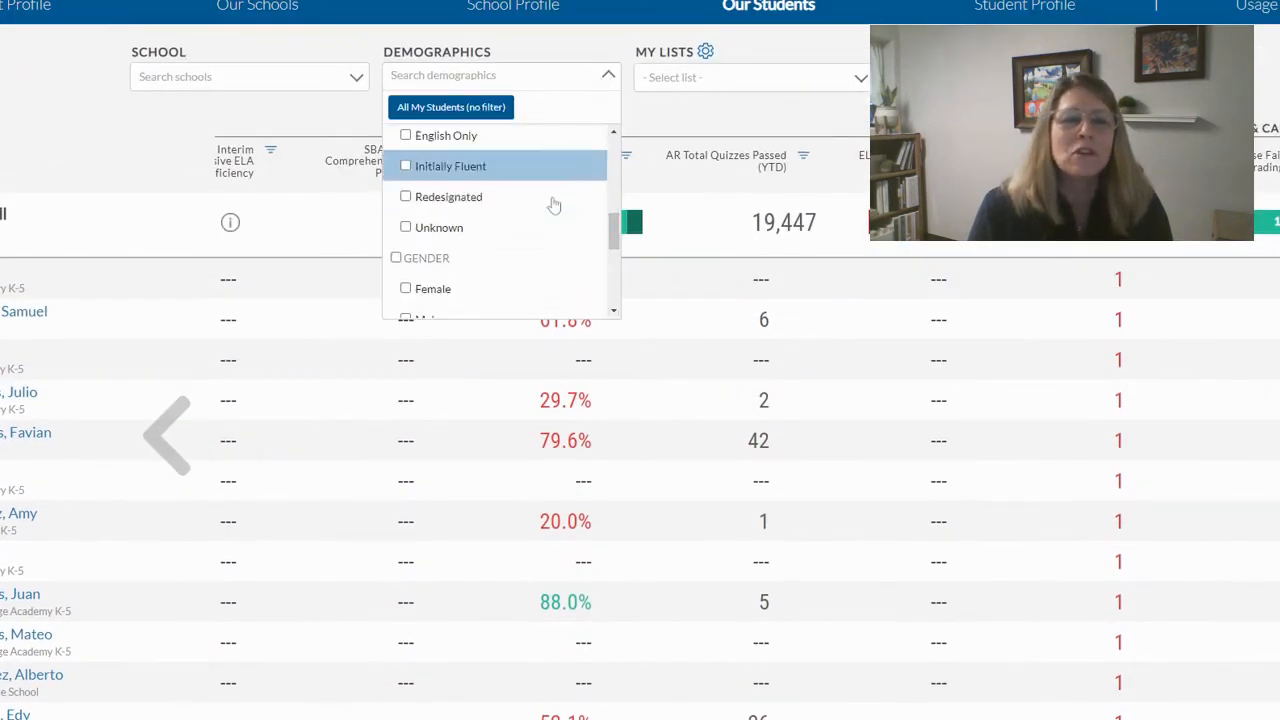
scroll(555, 205, down, 6)
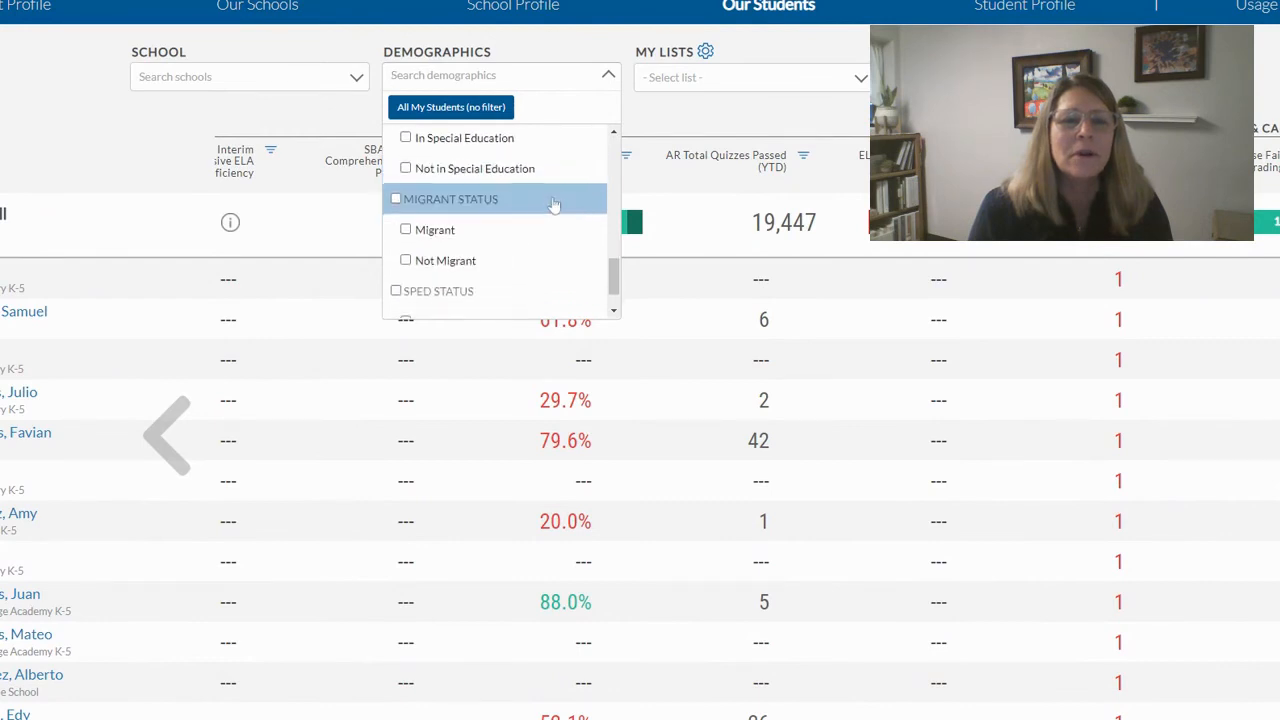
scroll(558, 206, up, 5)
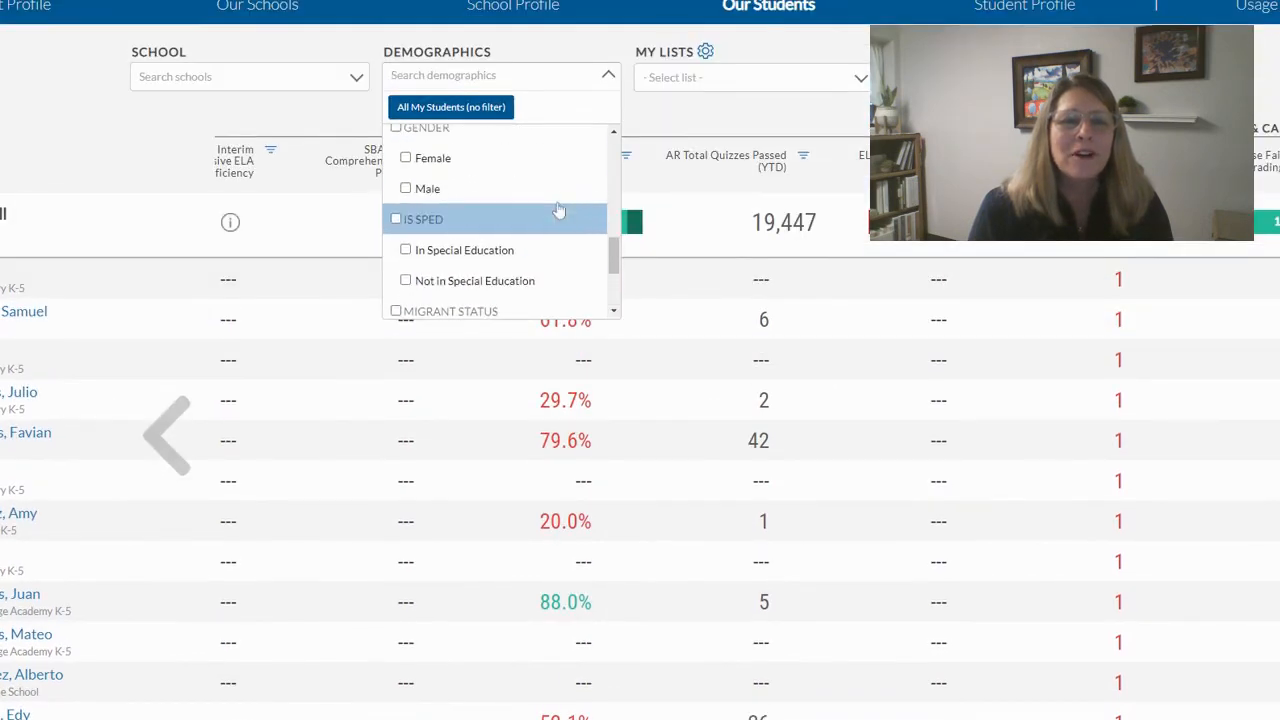
scroll(549, 182, up, 1)
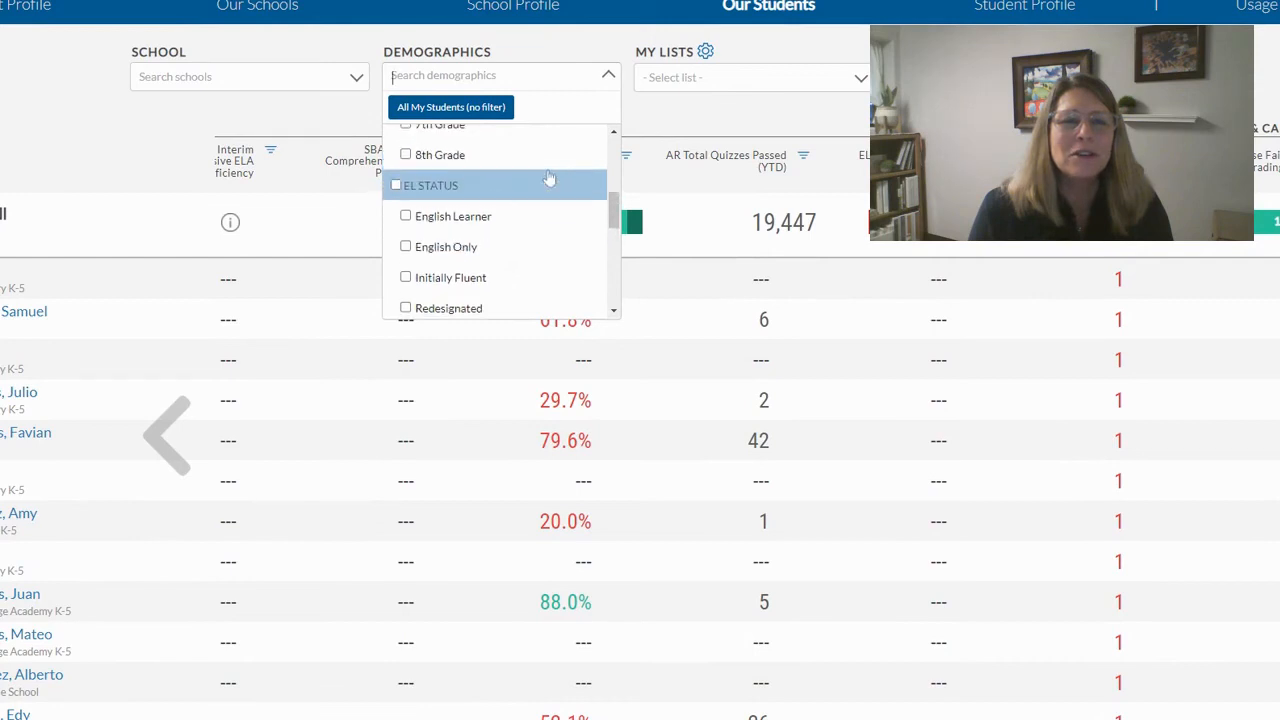
click(406, 218)
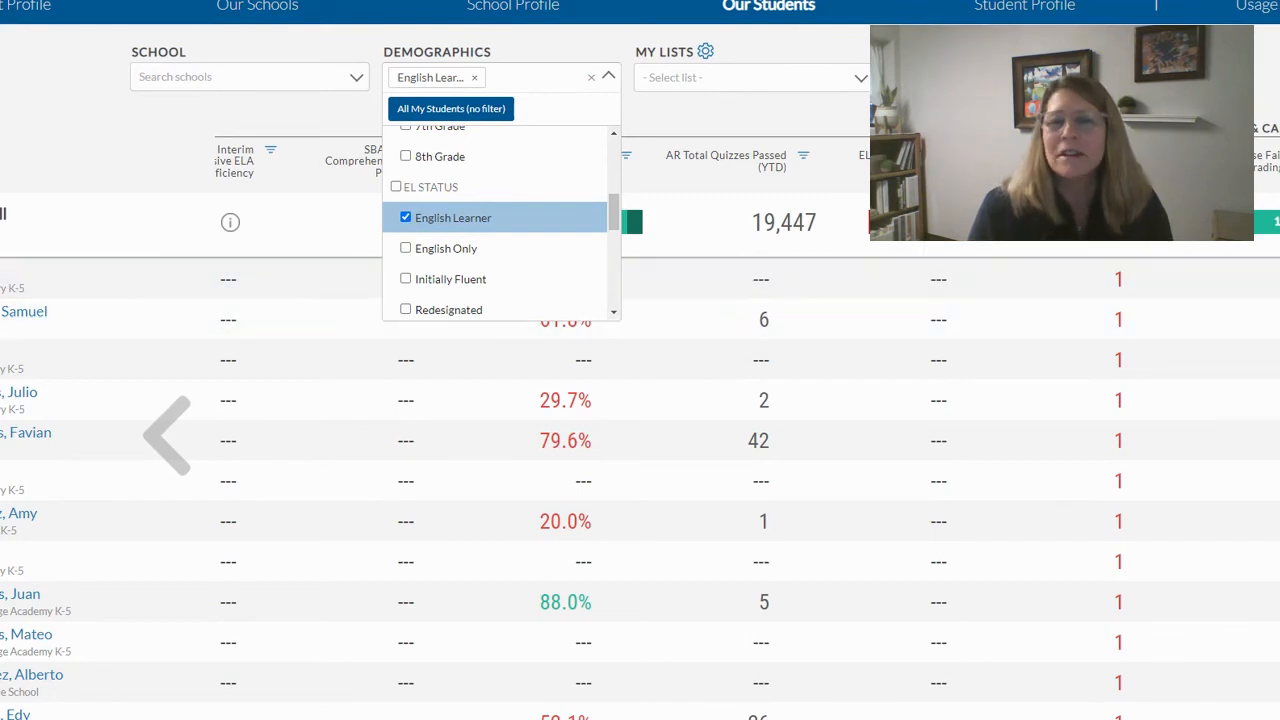
click(1117, 279)
scroll(1117, 279, down, 3)
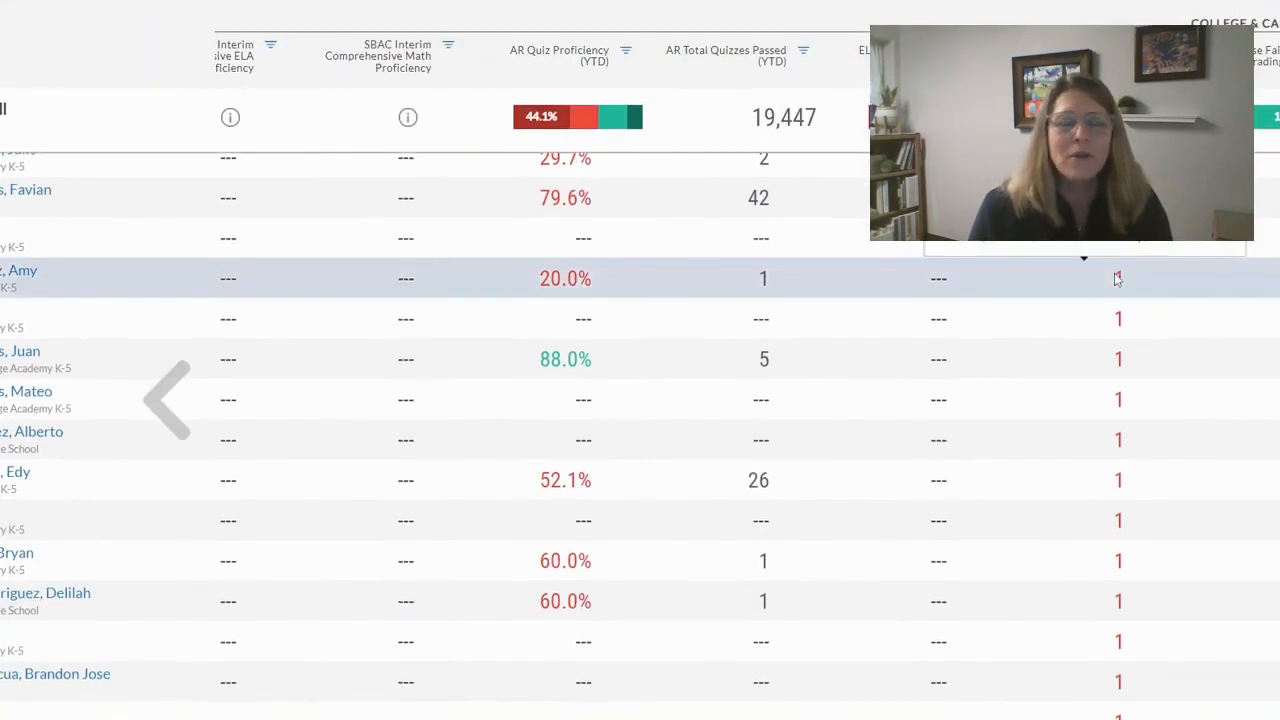
scroll(1117, 279, down, 2)
scroll(1117, 279, up, 6)
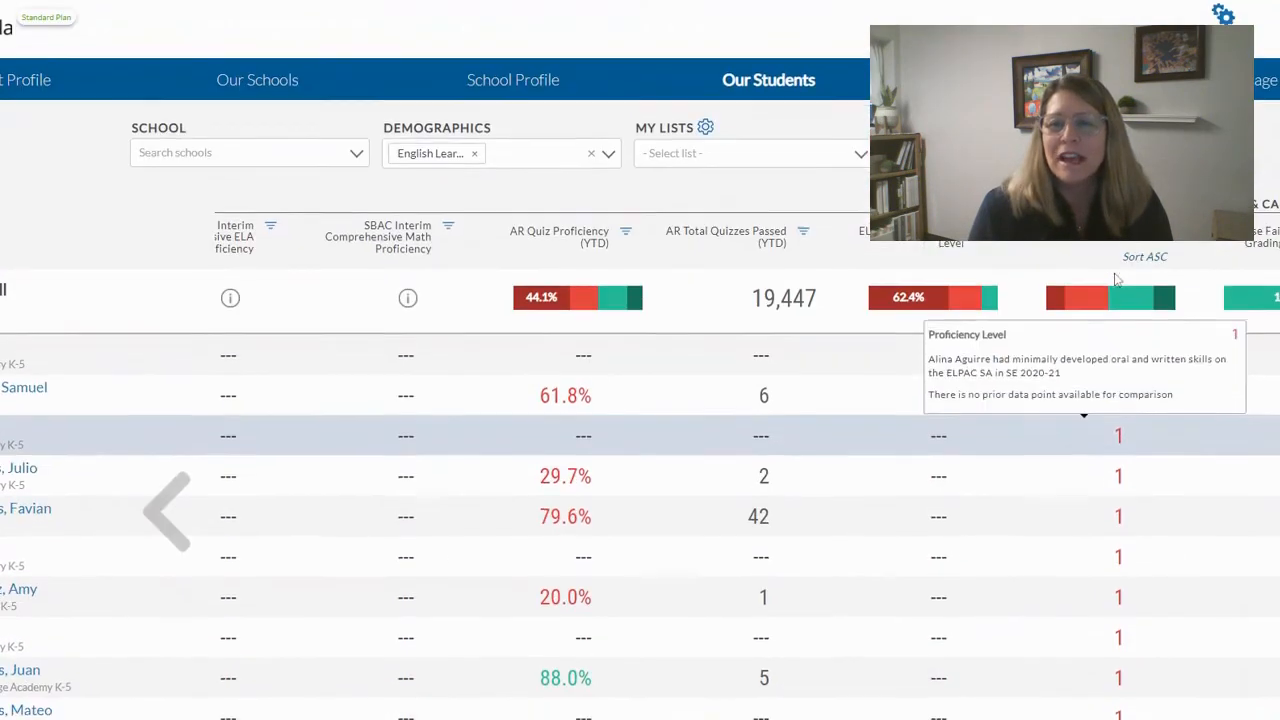